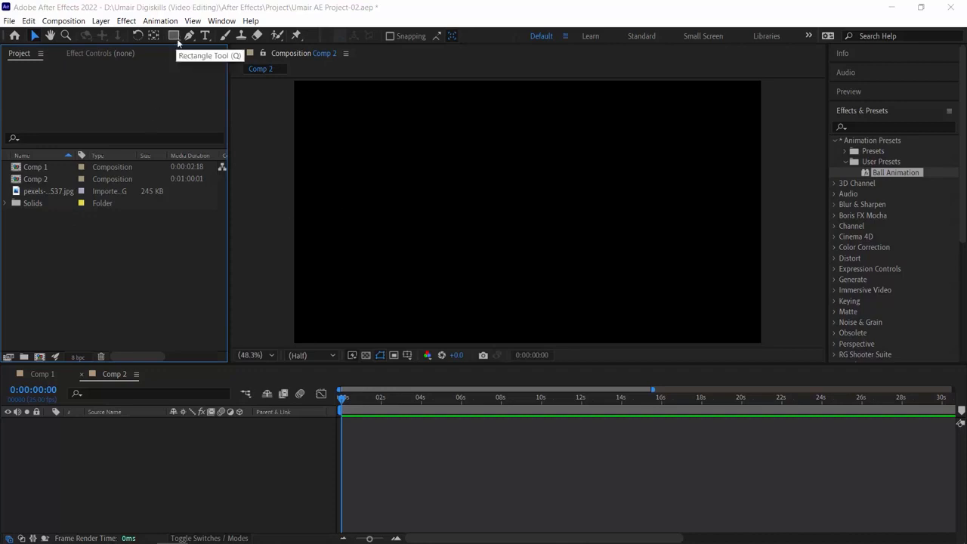
# Draw a white circle near the centre of the composition with the Ellipse tool.
pyautogui.moveTo(177, 42); pyautogui.dragTo(207, 64)
pyautogui.moveTo(487, 179); pyautogui.dragTo(512, 255)
pyautogui.press('v')
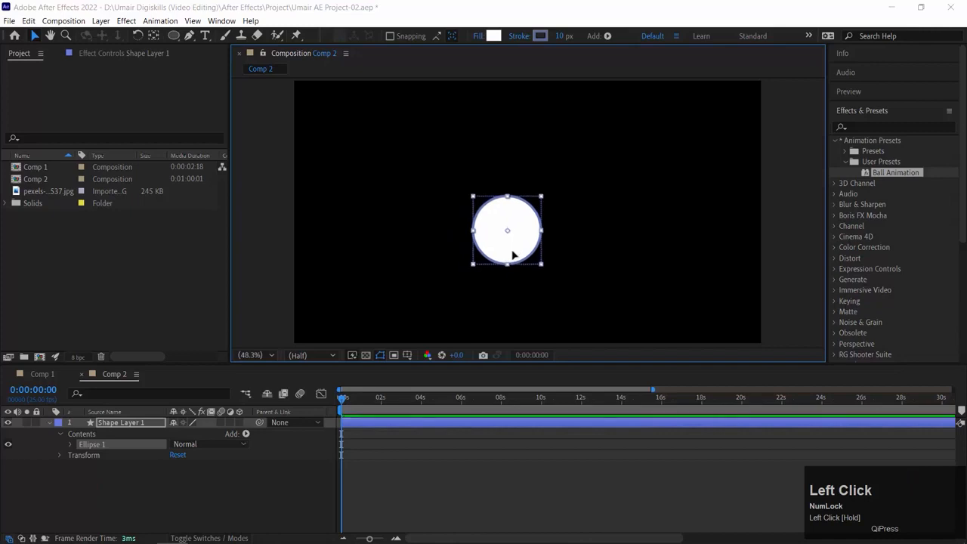
pyautogui.moveTo(174, 35); pyautogui.dragTo(213, 36)
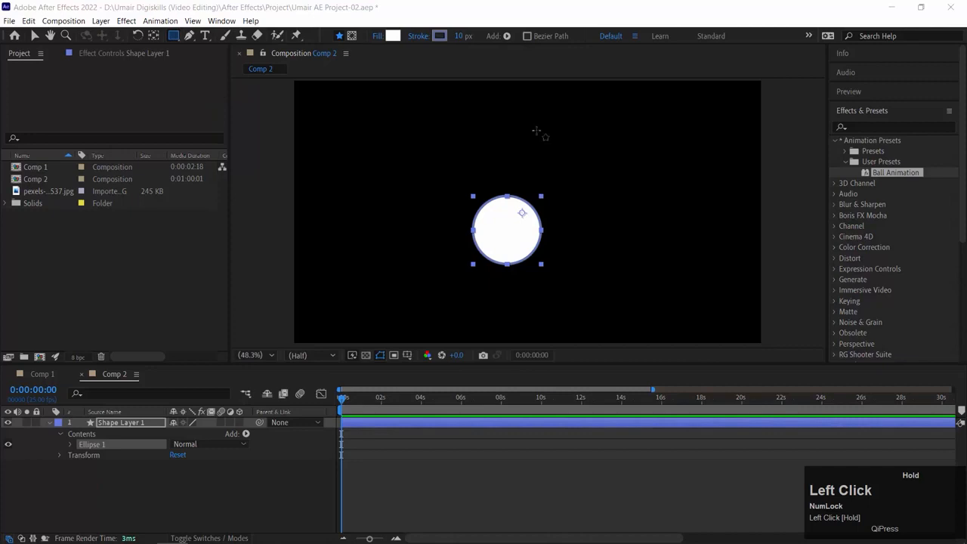
pyautogui.moveTo(492, 94); pyautogui.dragTo(494, 224)
pyautogui.hotkey('ctrl', 'z')
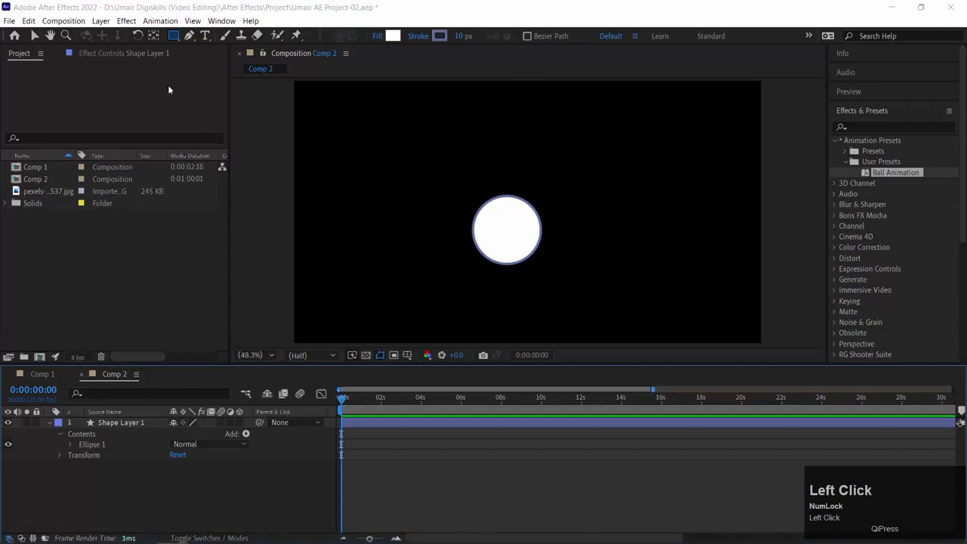
pyautogui.moveTo(495, 102); pyautogui.dragTo(507, 162)
pyautogui.hotkey('ctrl', 'z')
# Draw a thin vertical rectangle on its own shape layer, running from above the circle down into its centre.
pyautogui.click(124, 423)
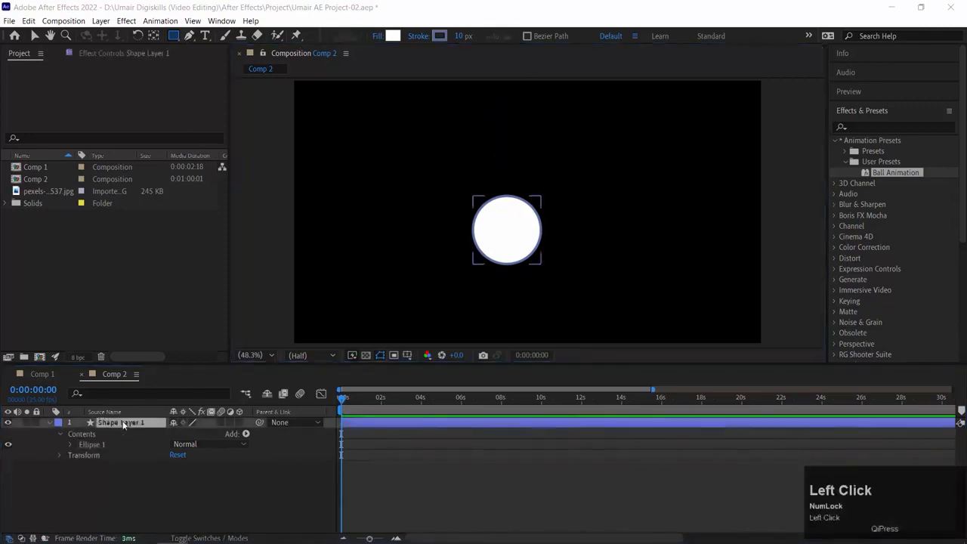
pyautogui.click(147, 477)
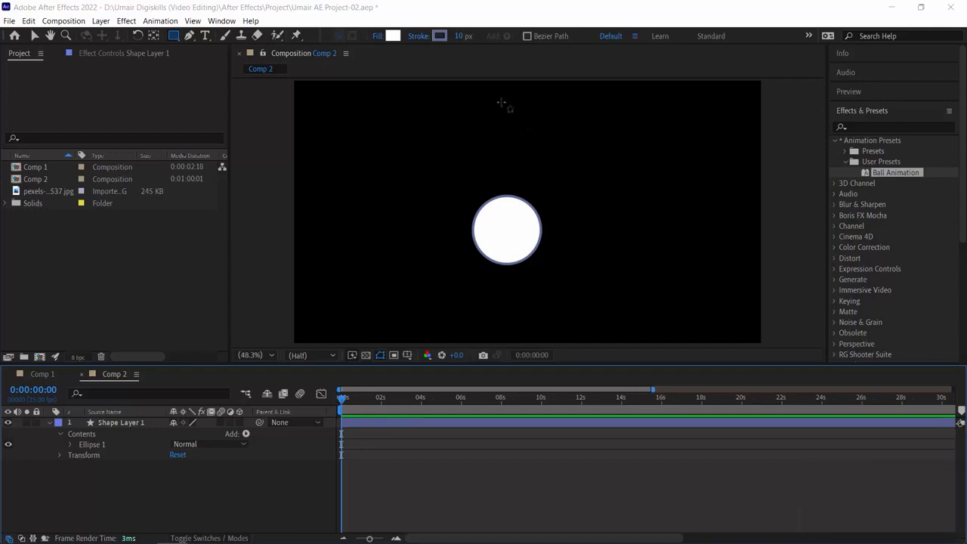
pyautogui.moveTo(506, 102); pyautogui.dragTo(508, 219)
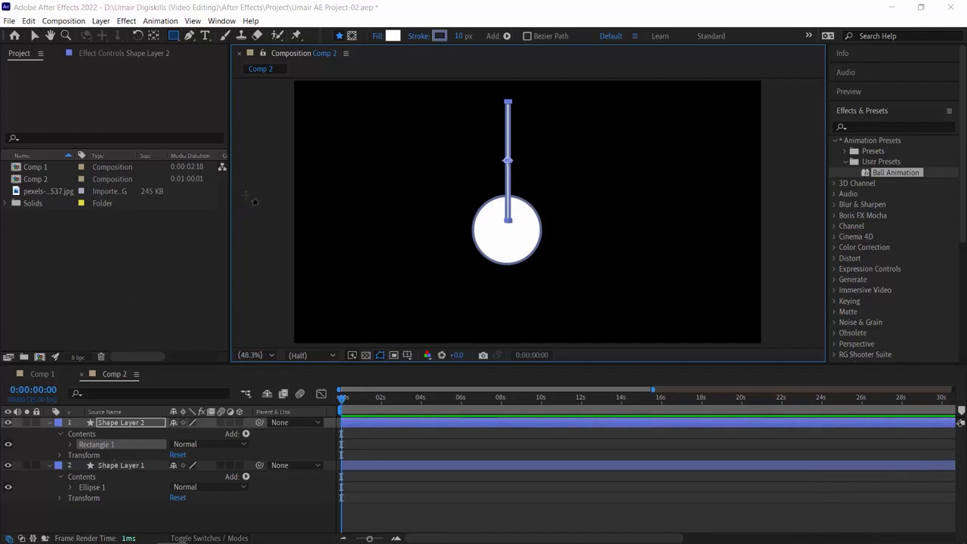
pyautogui.press('v')
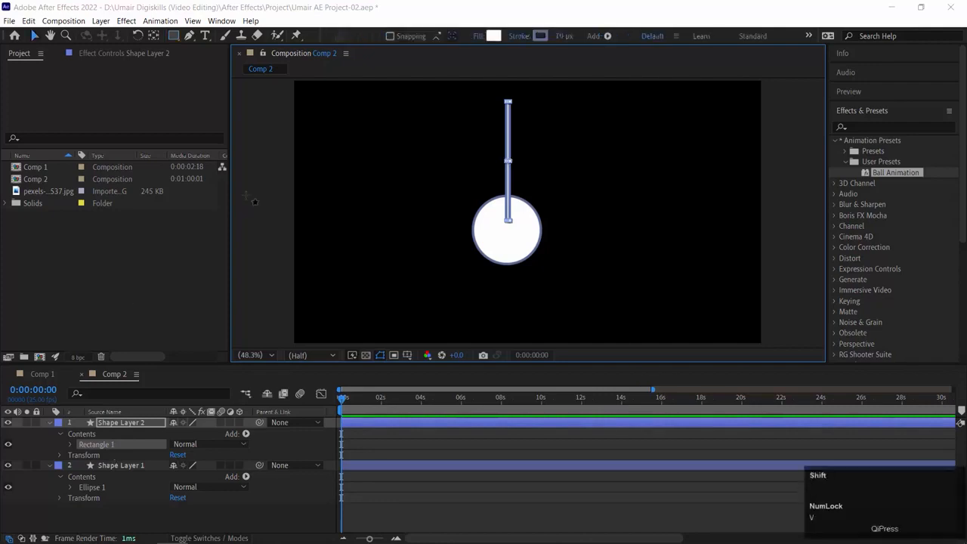
pyautogui.hotkey('shift', 'Left')
pyautogui.hotkey('shift', 'Left')
pyautogui.hotkey('shift', 'Right')
pyautogui.hotkey('shift', 'Right')
pyautogui.hotkey('shift', 'Left')
pyautogui.hotkey('shift', 'Right')
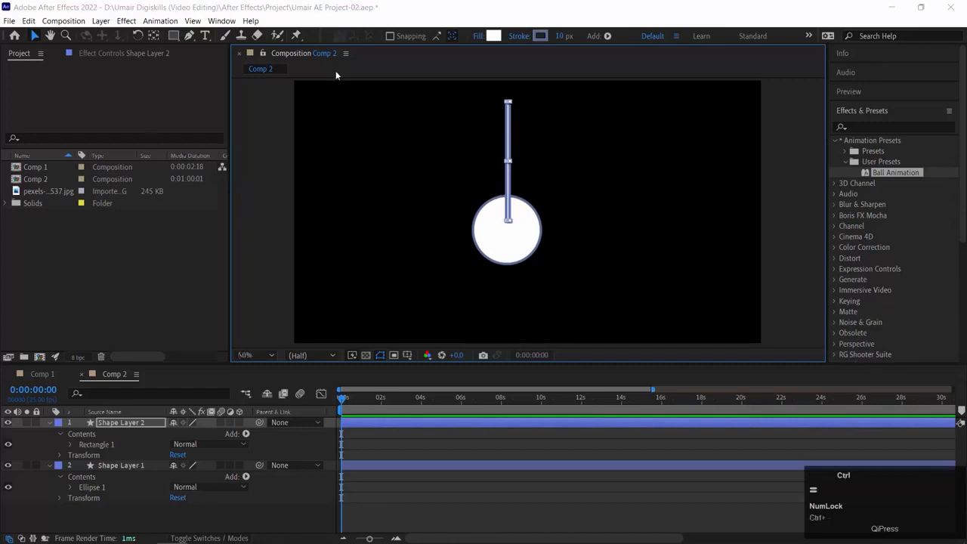
# Set the thin rectangle's stroke to None.
pyautogui.hotkey('ctrl', '=')
pyautogui.hotkey('ctrl', '=')
pyautogui.moveTo(589, 155); pyautogui.dragTo(595, 257)
pyautogui.hotkey('ctrl', '=')
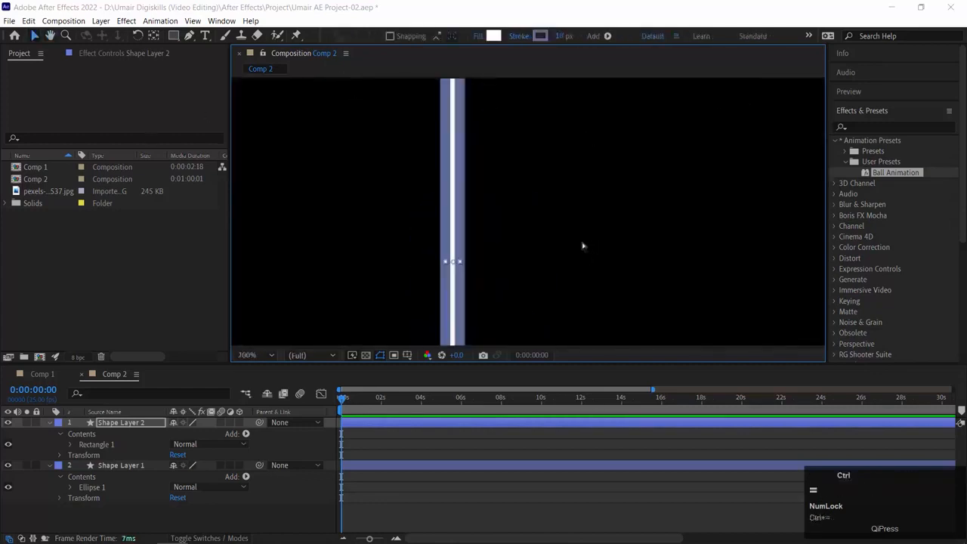
pyautogui.hotkey('ctrl', '=')
pyautogui.click(512, 36)
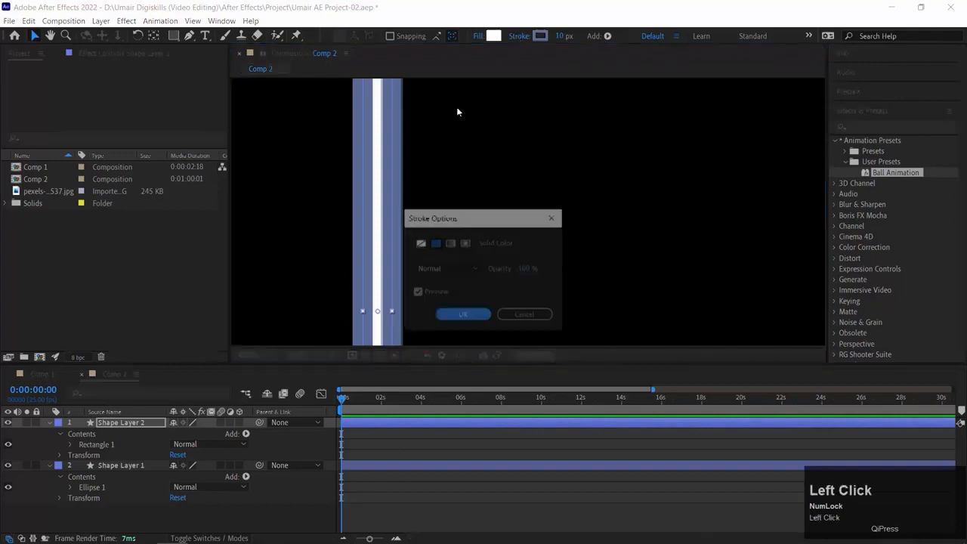
pyautogui.click(420, 243)
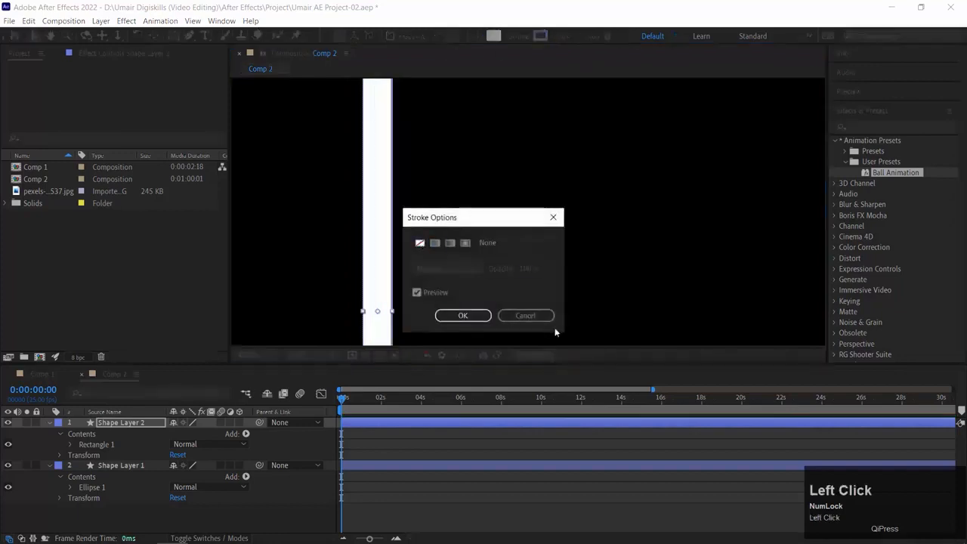
pyautogui.click(474, 316)
# Set the circle's stroke to None.
pyautogui.moveTo(440, 291); pyautogui.dragTo(576, 75)
pyautogui.moveTo(488, 321); pyautogui.dragTo(492, 186)
pyautogui.click(600, 332)
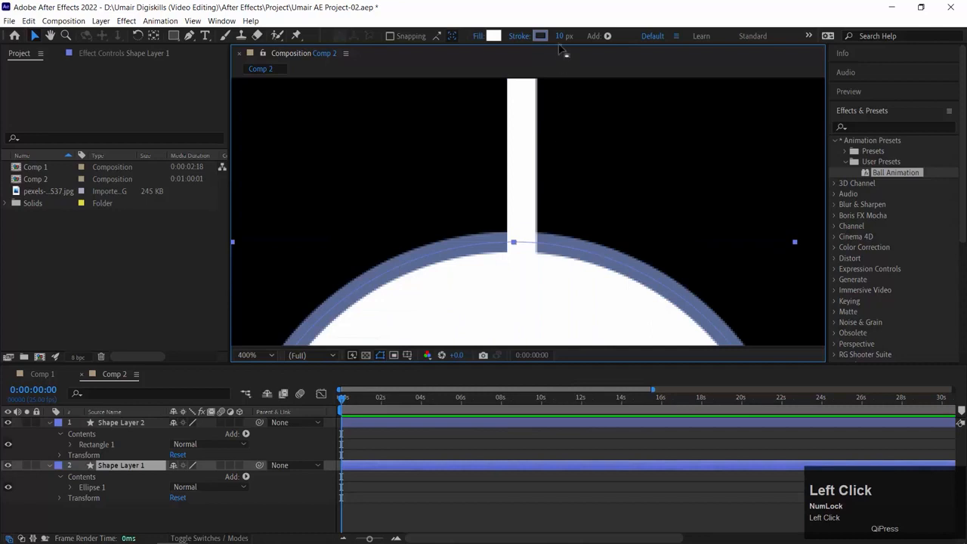
pyautogui.click(515, 38)
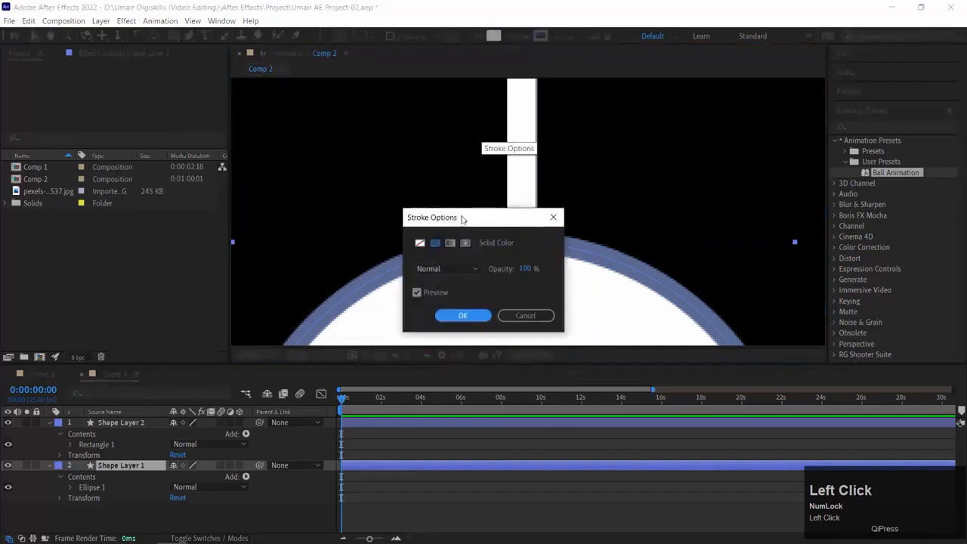
pyautogui.click(420, 242)
pyautogui.click(462, 316)
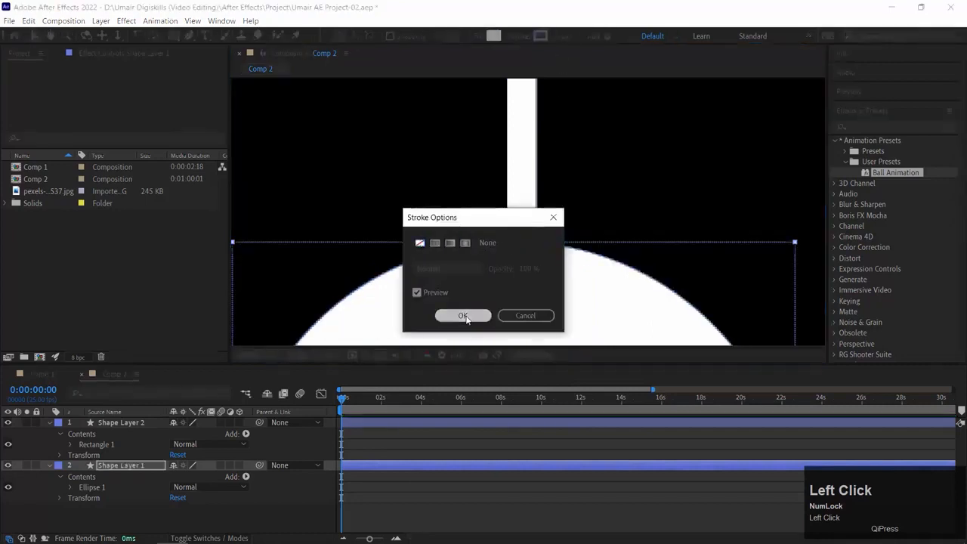
# Shift the thin rectangle slightly left to line it up with the circle's centre.
pyautogui.click(534, 186)
pyautogui.press('space')
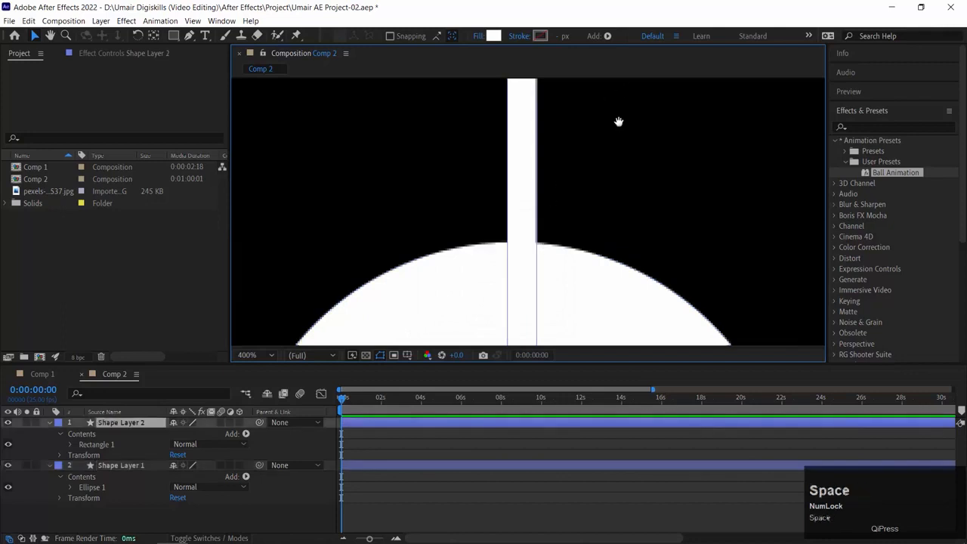
pyautogui.moveTo(624, 86); pyautogui.dragTo(604, 324)
pyautogui.moveTo(518, 191); pyautogui.dragTo(502, 190)
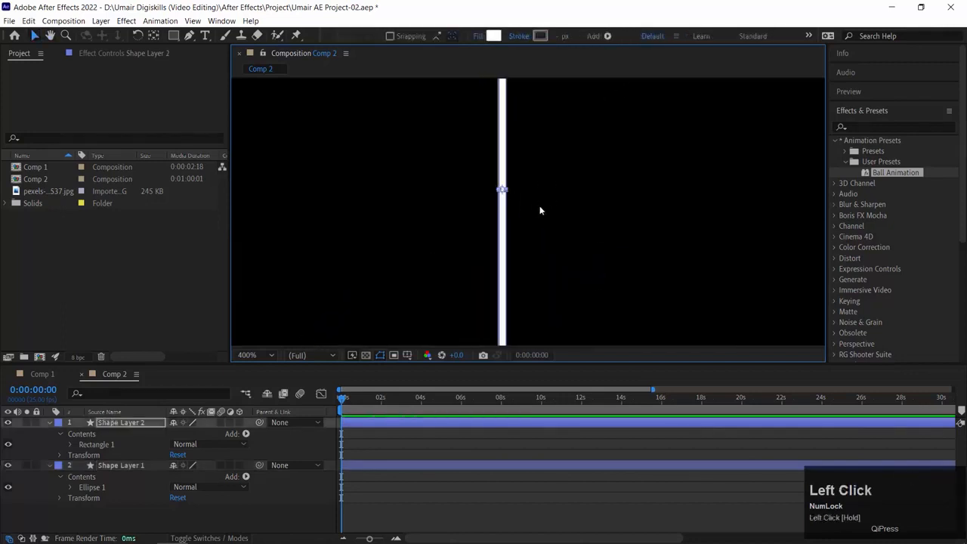
pyautogui.hotkey('ctrl', '-')
pyautogui.hotkey('ctrl', '=')
pyautogui.hotkey('ctrl', '=')
pyautogui.hotkey('ctrl', '=')
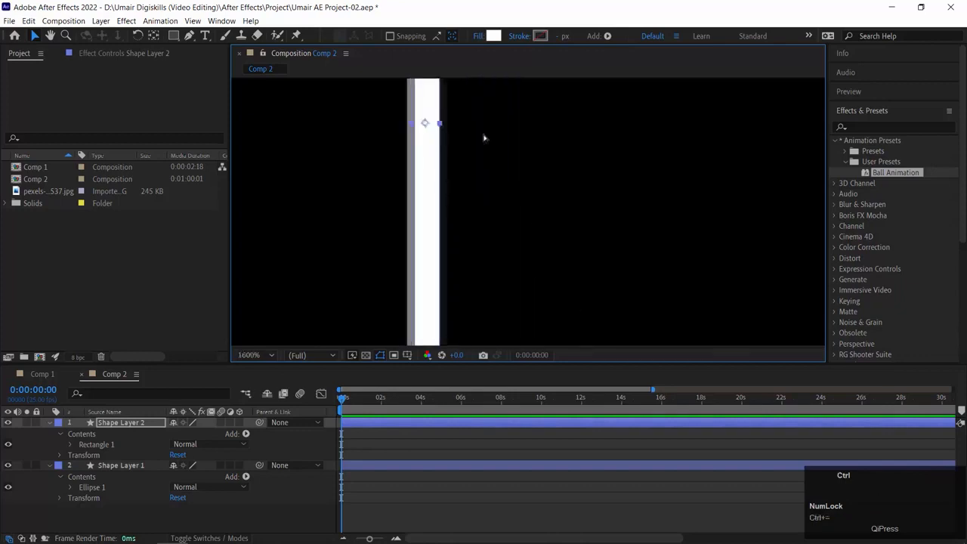
pyautogui.hotkey('ctrl', '-')
pyautogui.hotkey('ctrl', '-')
pyautogui.hotkey('ctrl', '-')
pyautogui.hotkey('ctrl', '-')
pyautogui.hotkey('ctrl', '-')
pyautogui.hotkey('ctrl', '-')
pyautogui.click(610, 238)
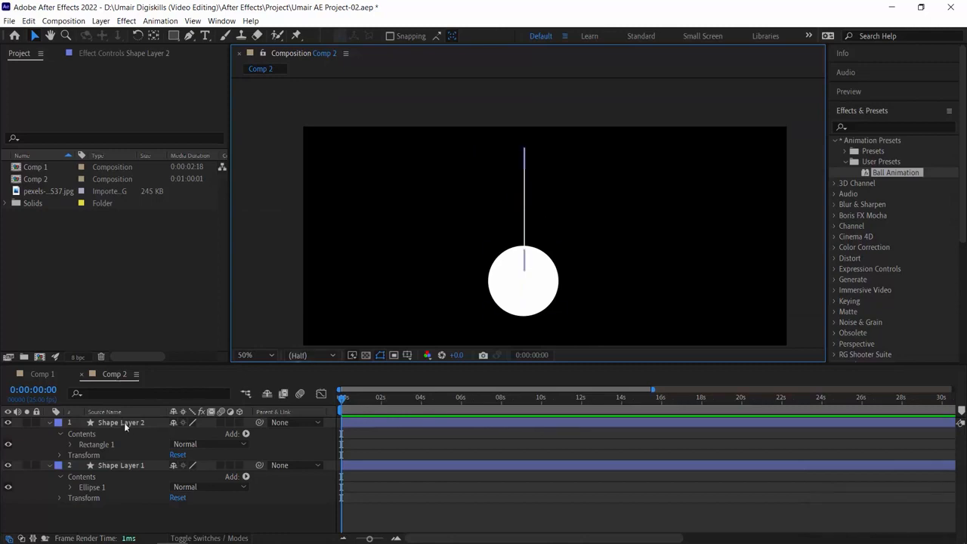
# Toggle the line layer's visibility to identify it, and move Shape Layer 2 below Shape Layer 1 in the layer order.
pyautogui.click(9, 423)
pyautogui.click(9, 423)
pyautogui.moveTo(113, 423); pyautogui.dragTo(104, 473)
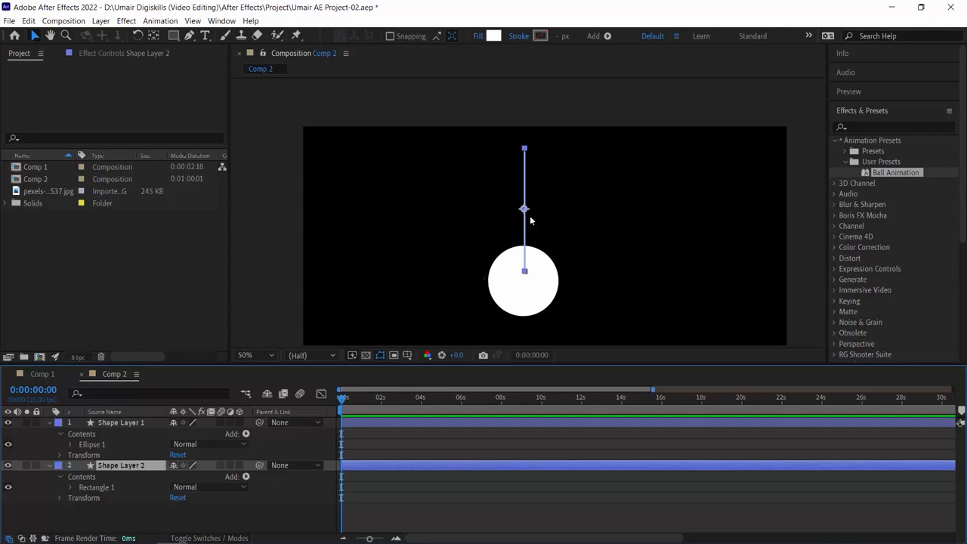
# Reveal the Rotation property of Shape Layer 1, try rotating the circle, and undo the rotation changes.
pyautogui.click(121, 424)
pyautogui.press('r')
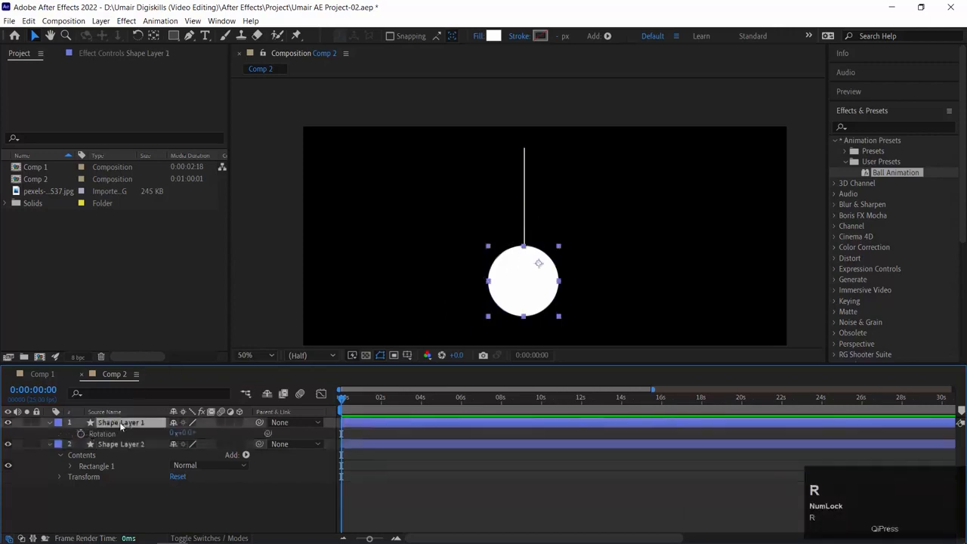
pyautogui.moveTo(182, 433); pyautogui.dragTo(193, 433)
pyautogui.hotkey('ctrl', 'z')
pyautogui.click(105, 444)
pyautogui.moveTo(190, 433); pyautogui.dragTo(222, 433)
pyautogui.hotkey('ctrl', 'z')
pyautogui.hotkey('ctrl', 'z')
# Reveal the Rotation property of Shape Layer 2, try rotating the line, and undo the rotation.
pyautogui.click(142, 442)
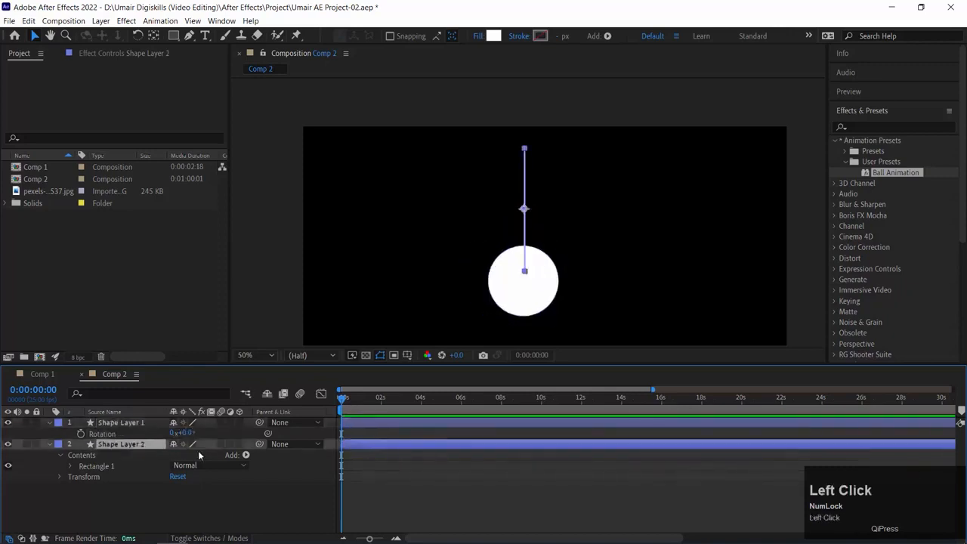
pyautogui.press('r')
pyautogui.moveTo(186, 454)
pyautogui.mouseDown()
pyautogui.moveTo(241, 454)
pyautogui.moveTo(189, 455)
pyautogui.mouseUp()
pyautogui.hotkey('ctrl', 'z')
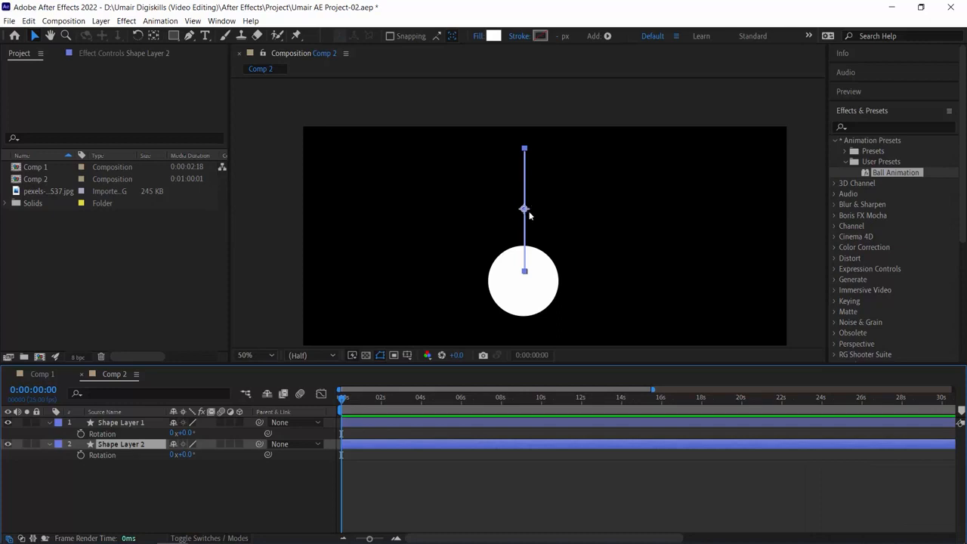
# Move the line layer's anchor point to the line's upper end with the Pan Behind tool.
pyautogui.scroll(3, 490, 169)
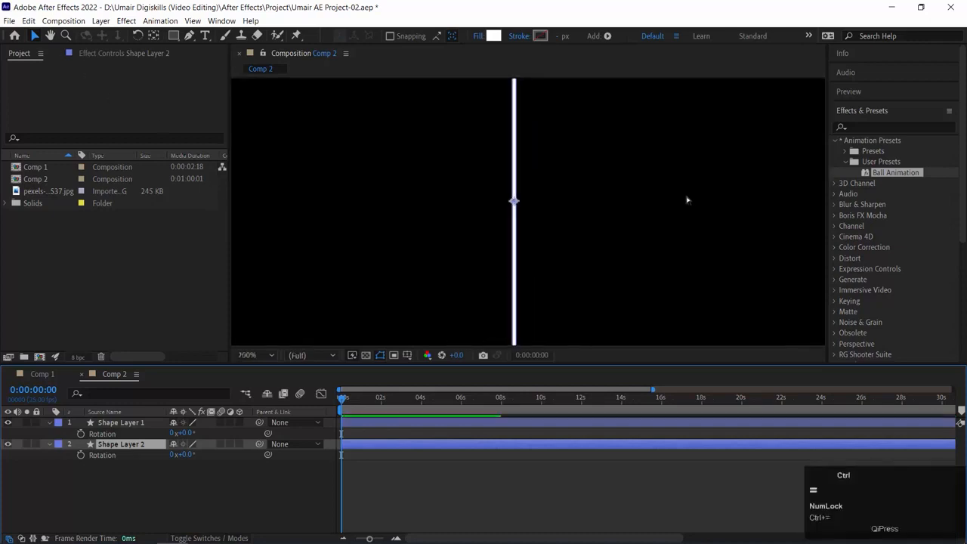
pyautogui.press('space')
pyautogui.scroll(-1, 547, 197)
pyautogui.keyDown('ctrl'); pyautogui.click(519, 246); pyautogui.keyUp('ctrl')
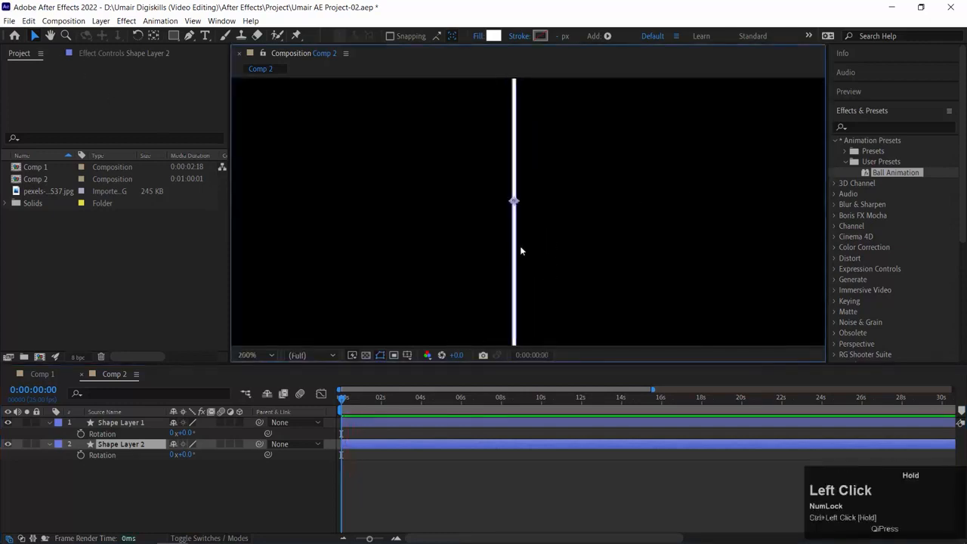
pyautogui.click(120, 455)
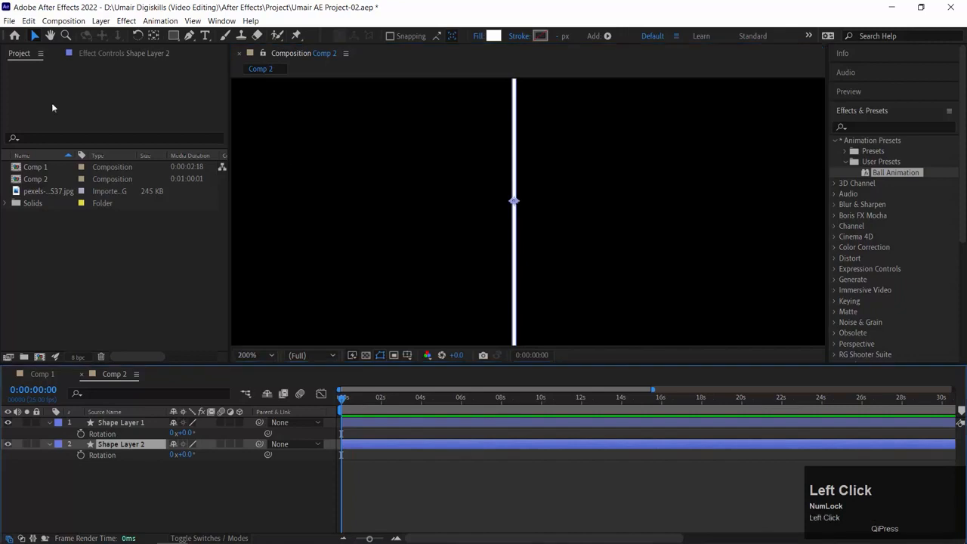
pyautogui.click(155, 35)
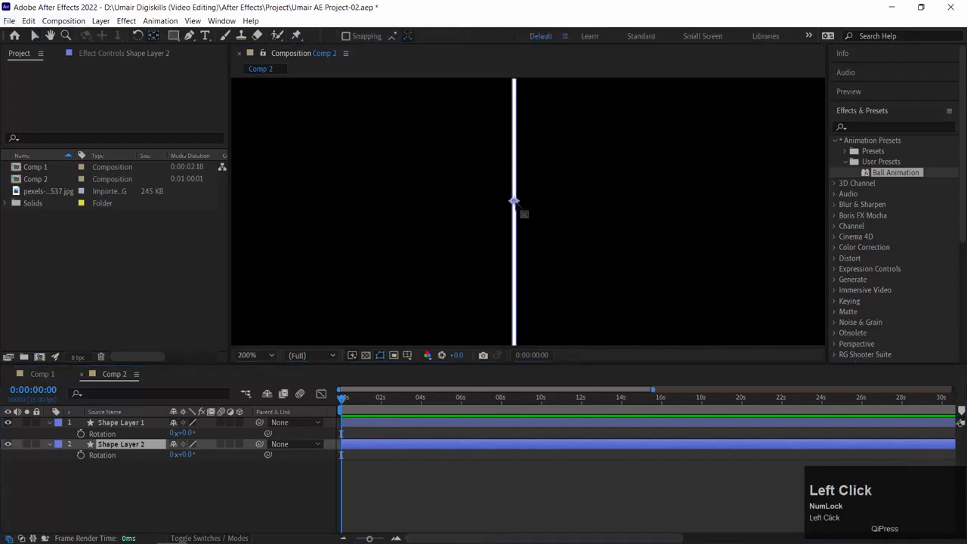
pyautogui.moveTo(514, 201); pyautogui.dragTo(547, 173)
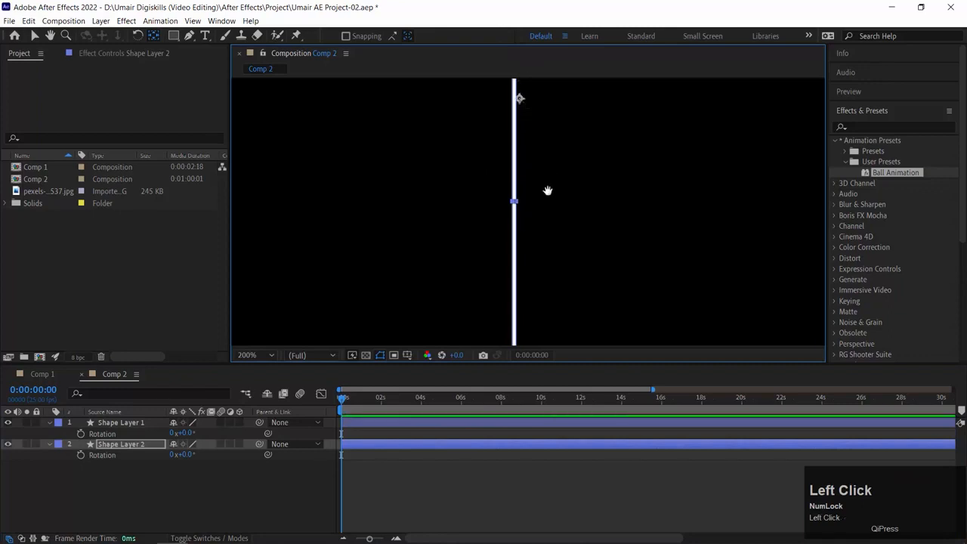
pyautogui.press('space')
pyautogui.moveTo(515, 266); pyautogui.dragTo(513, 121)
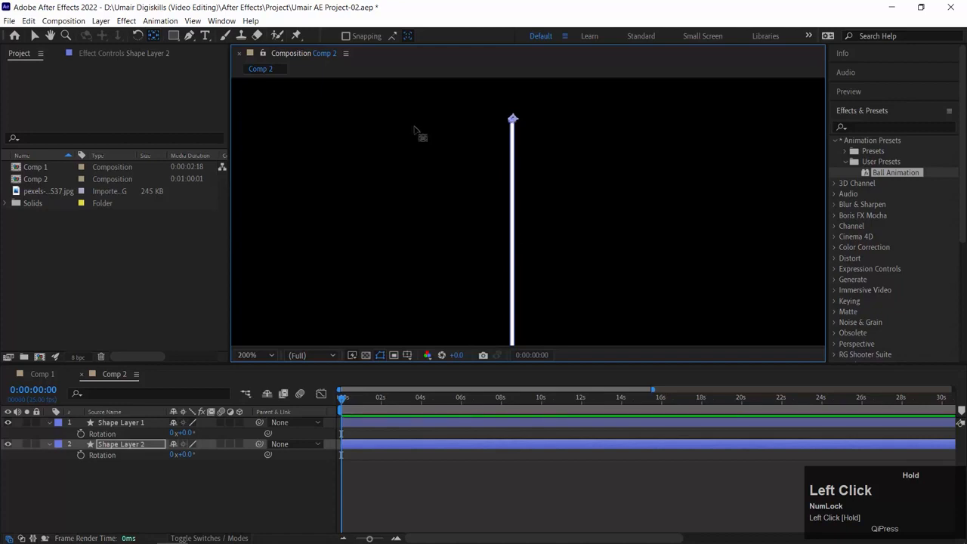
# Try swinging the line in both directions about its upper anchor point with Rotation, and undo both rotations.
pyautogui.hotkey('ctrl', '-')
pyautogui.hotkey('ctrl', '-')
pyautogui.press('space')
pyautogui.moveTo(497, 292); pyautogui.dragTo(499, 159)
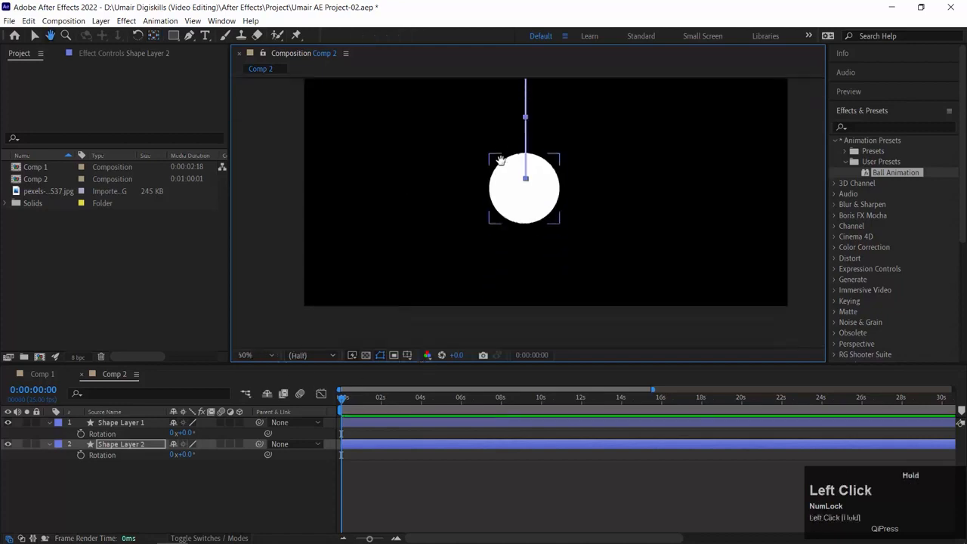
pyautogui.moveTo(189, 455); pyautogui.dragTo(209, 455)
pyautogui.press('space')
pyautogui.moveTo(409, 284); pyautogui.dragTo(410, 317)
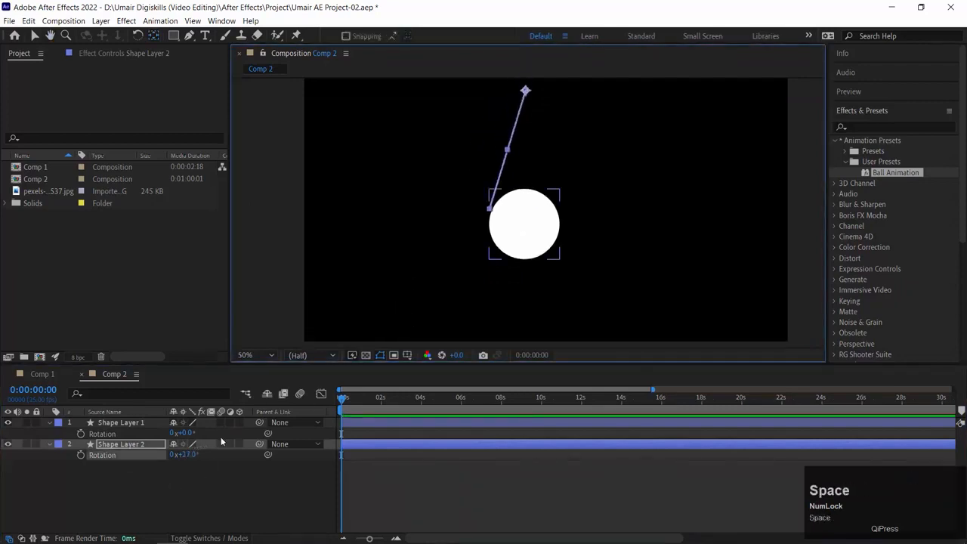
pyautogui.moveTo(196, 454); pyautogui.dragTo(154, 453)
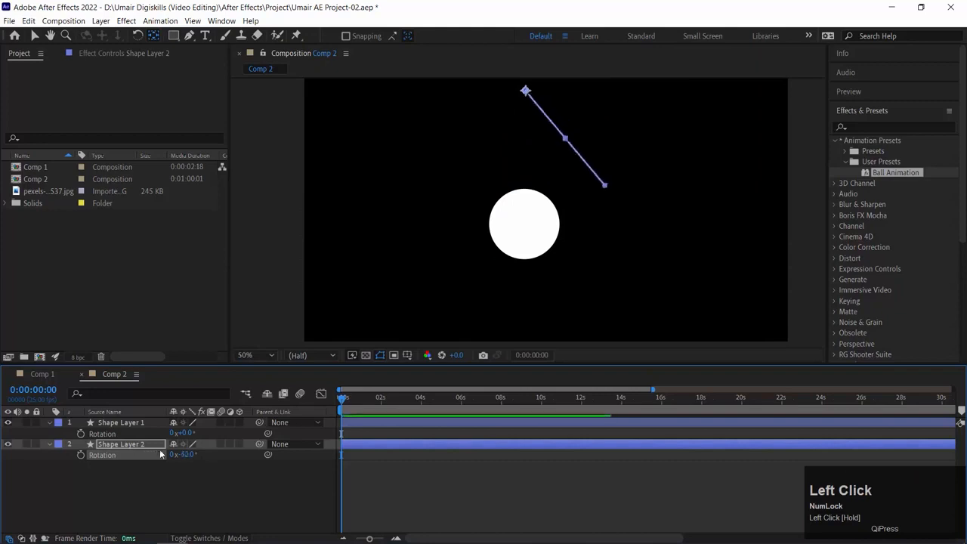
pyautogui.hotkey('ctrl', 'z')
pyautogui.hotkey('ctrl', 'z')
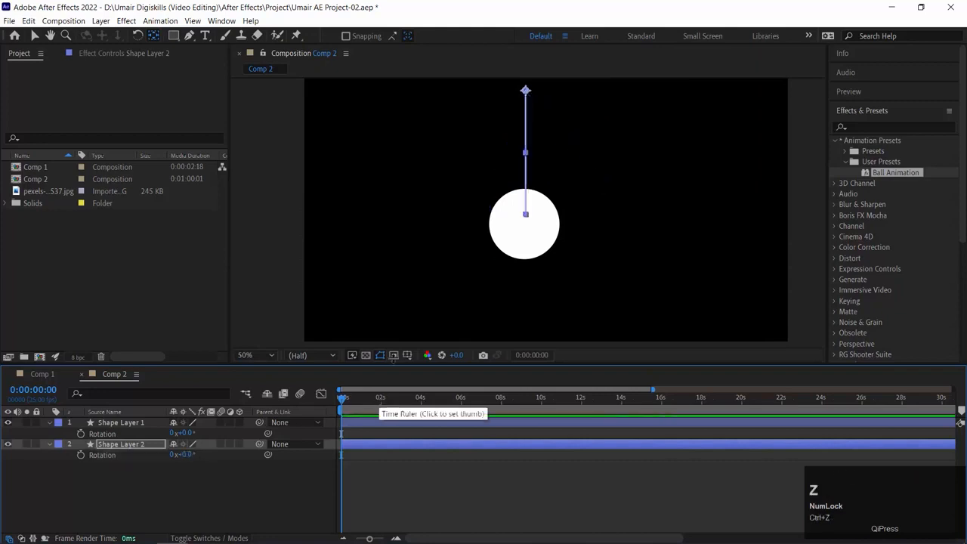
# Pre-compose the circle and line layers together as Pre-comp 1, moving all attributes into the new composition.
pyautogui.click(537, 227)
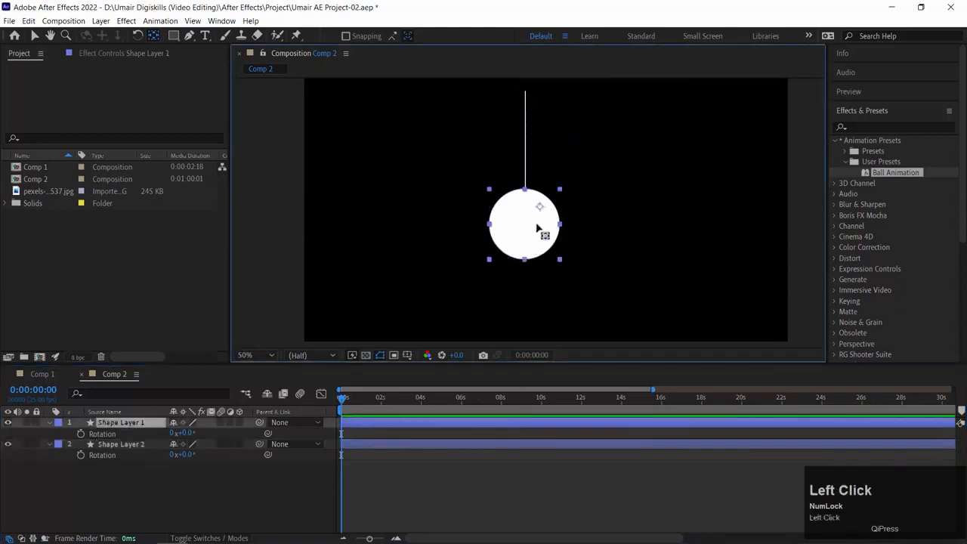
pyautogui.keyDown('ctrl'); pyautogui.click(84, 444); pyautogui.keyUp('ctrl')
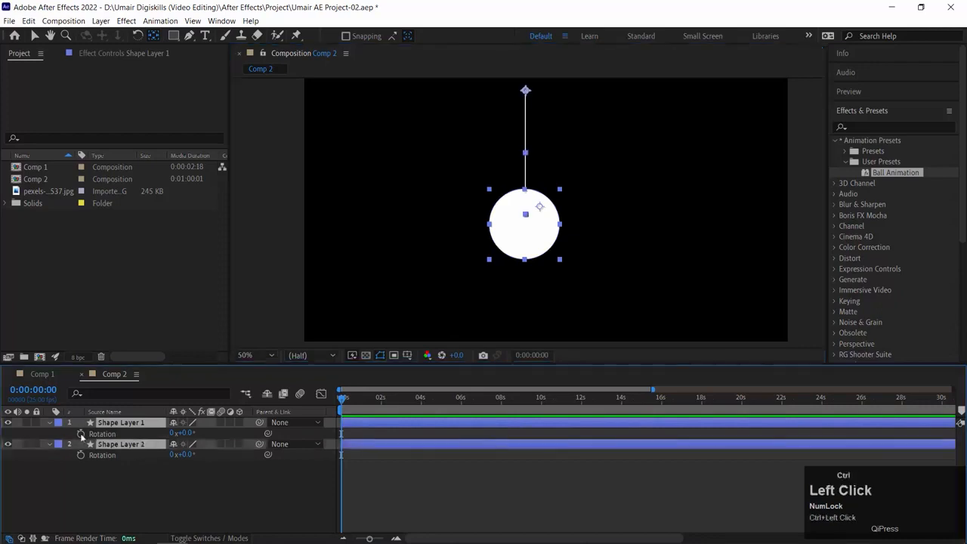
pyautogui.rightClick(107, 425)
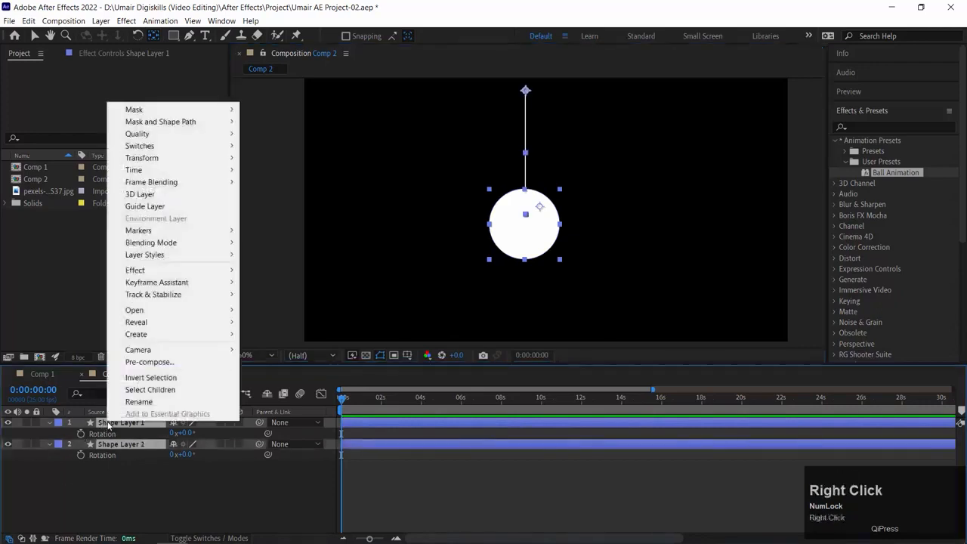
pyautogui.click(208, 362)
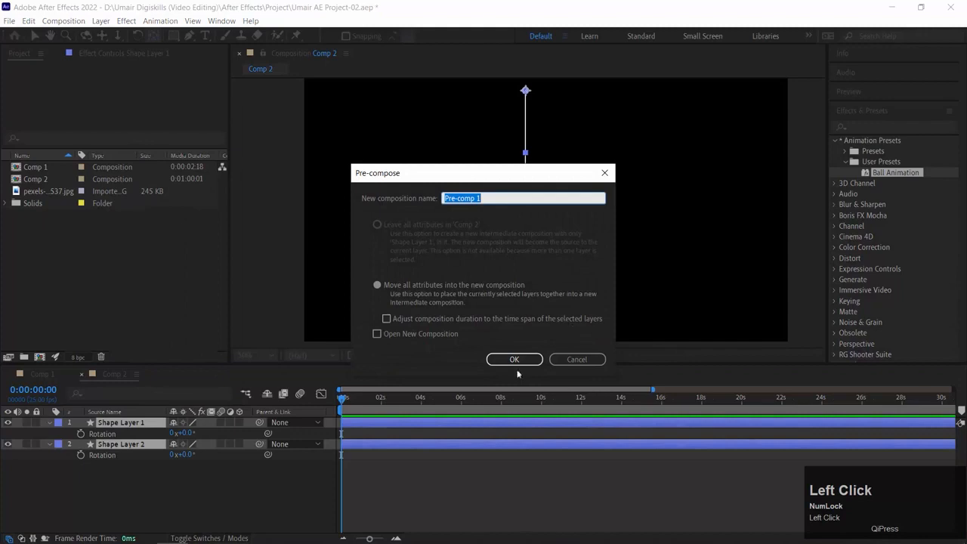
pyautogui.click(517, 359)
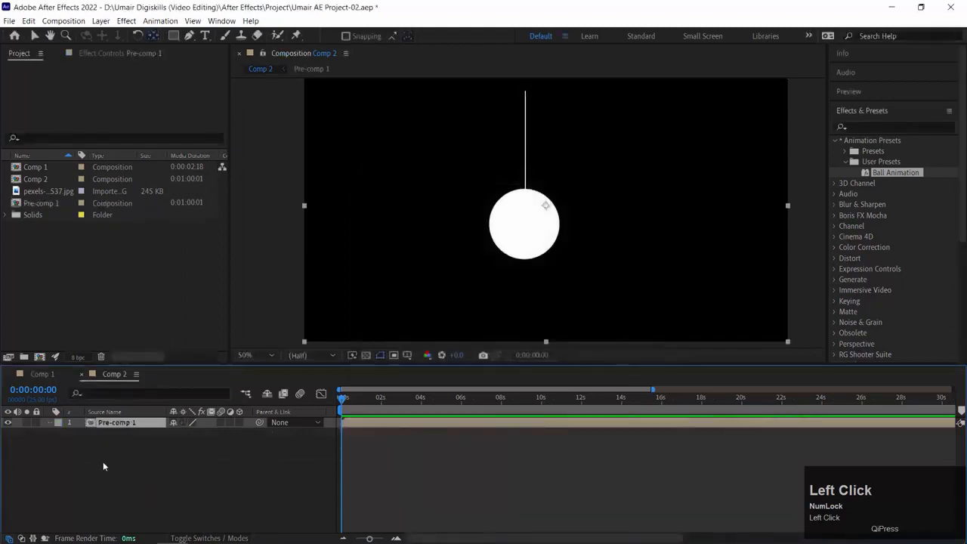
# Reveal the Rotation property of Pre-comp 1, try rotating it about its default anchor point, and undo the rotation.
pyautogui.click(103, 462)
pyautogui.click(126, 423)
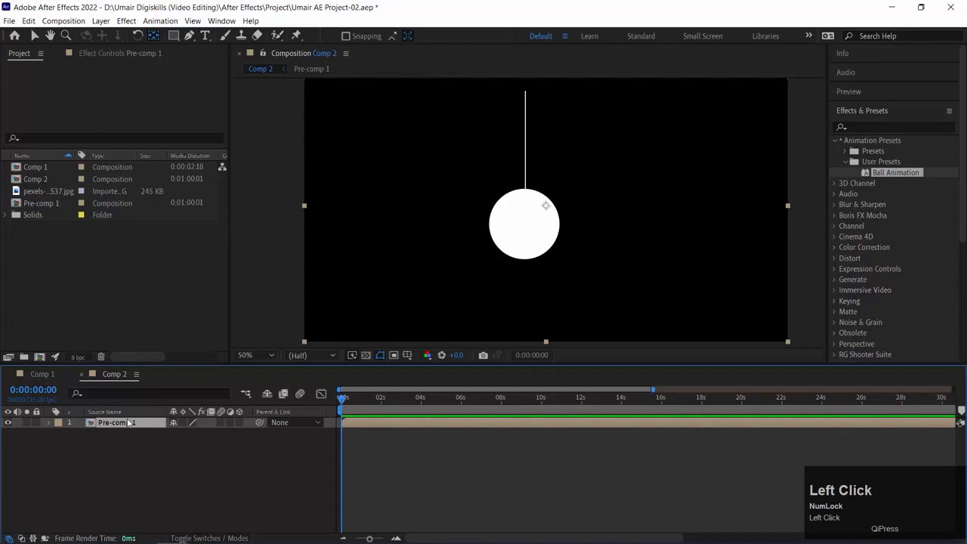
pyautogui.press('r')
pyautogui.moveTo(185, 433); pyautogui.dragTo(163, 433)
pyautogui.hotkey('ctrl', 'z')
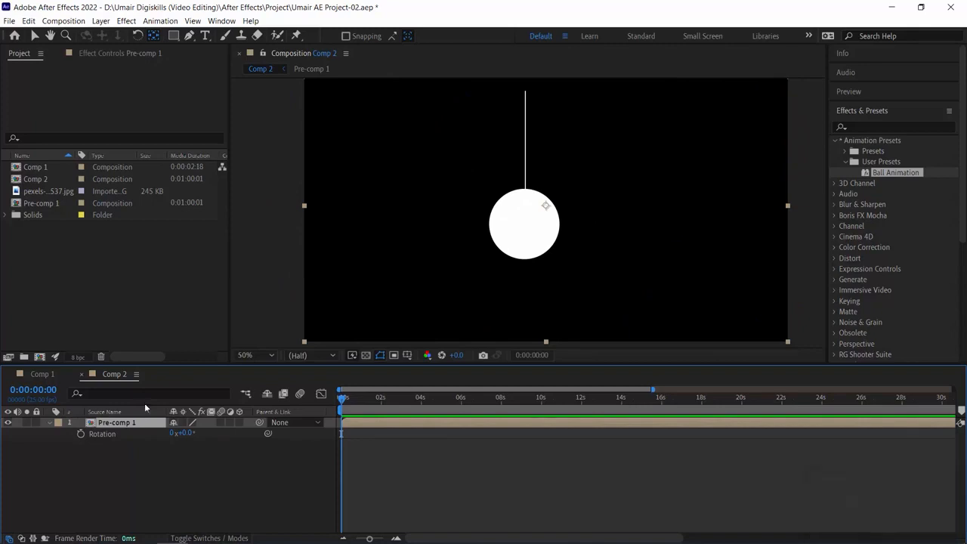
# Move the Pre-comp 1 anchor point to the line's upper end, test the swing with Rotation, and undo the test rotations.
pyautogui.click(137, 423)
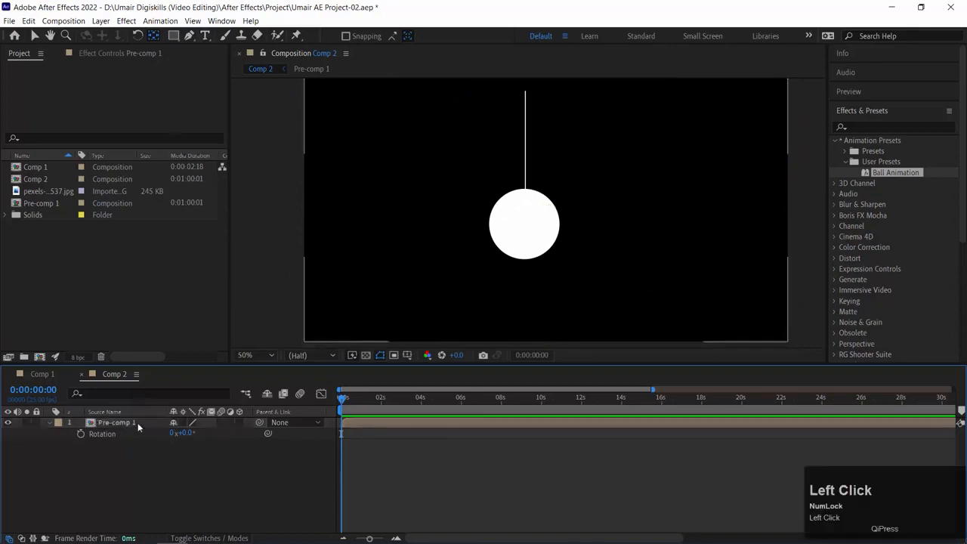
pyautogui.moveTo(547, 208); pyautogui.dragTo(525, 93)
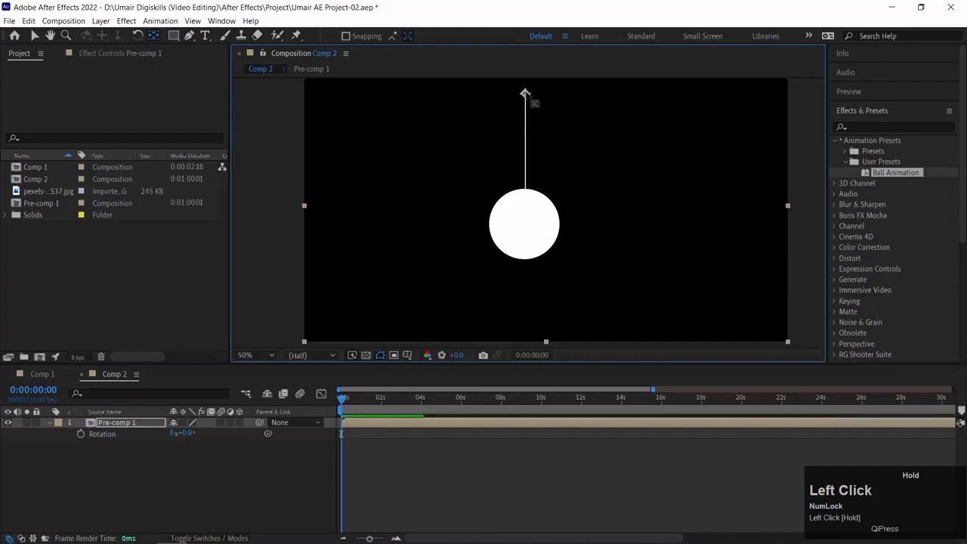
pyautogui.moveTo(182, 432)
pyautogui.mouseDown()
pyautogui.moveTo(203, 433)
pyautogui.moveTo(169, 433)
pyautogui.moveTo(230, 433)
pyautogui.moveTo(186, 433)
pyautogui.mouseUp()
pyautogui.hotkey('ctrl', 'z')
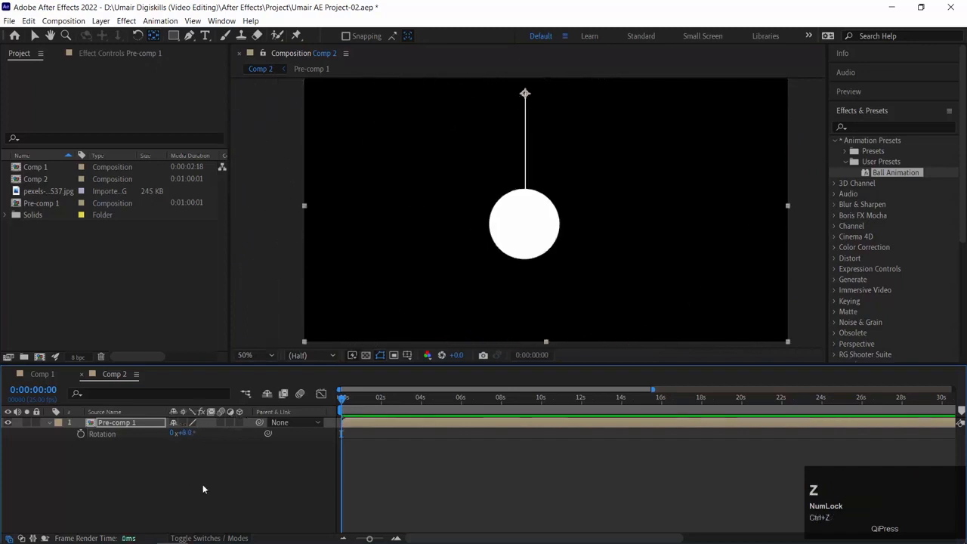
pyautogui.moveTo(342, 398); pyautogui.dragTo(305, 396)
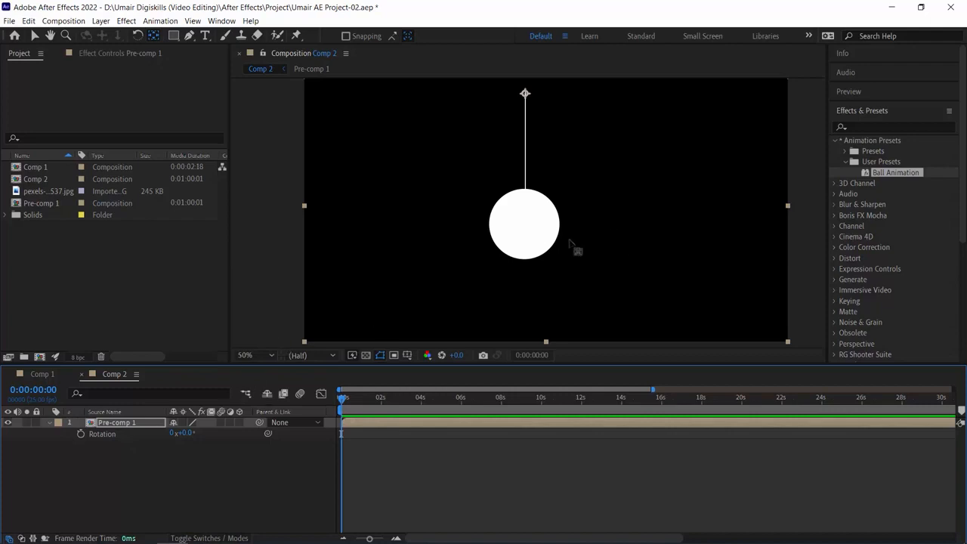
pyautogui.moveTo(187, 434); pyautogui.dragTo(229, 431)
pyautogui.hotkey('ctrl', 'z')
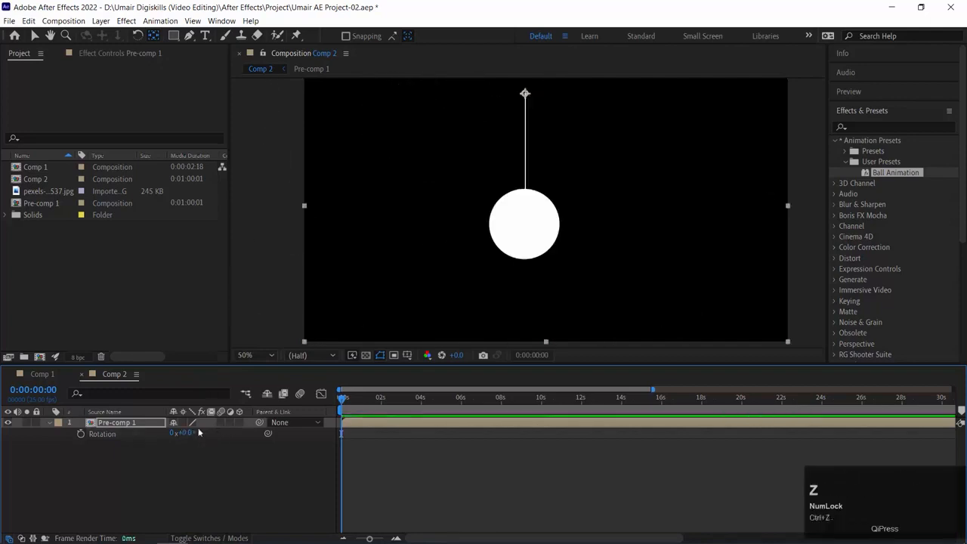
# Try rotating Pre-comp 1 about the circle's centre, undo the rotation, and return the anchor point to the line's upper end.
pyautogui.click(152, 37)
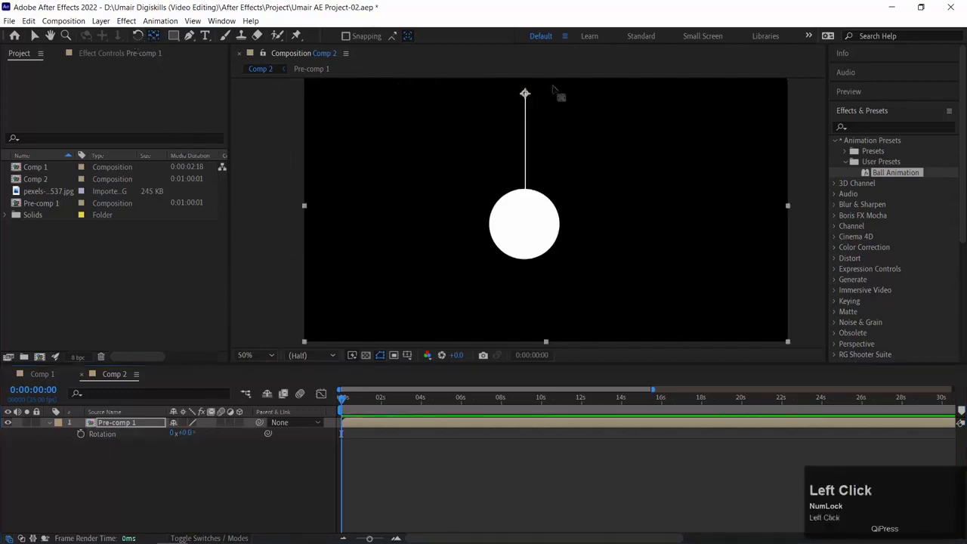
pyautogui.moveTo(525, 93); pyautogui.dragTo(523, 224)
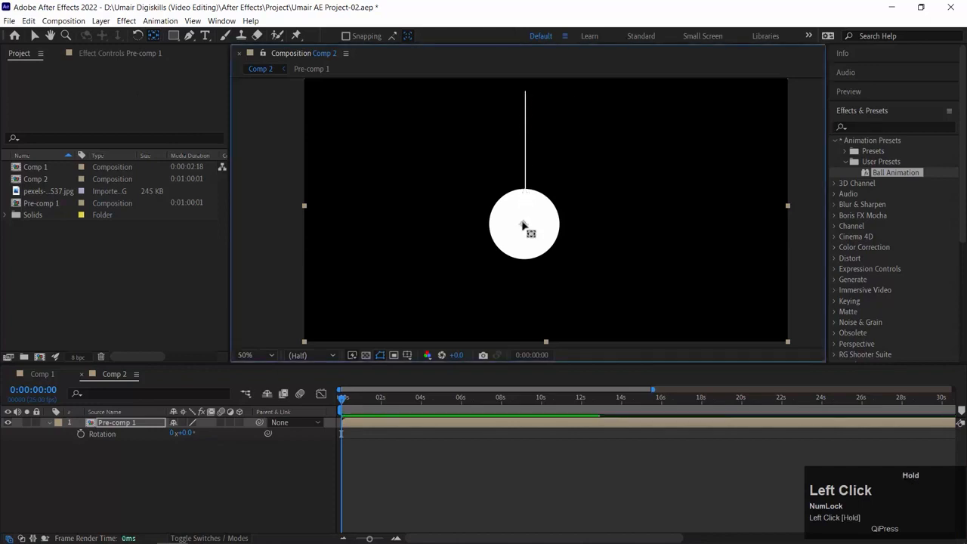
pyautogui.moveTo(193, 430)
pyautogui.mouseDown()
pyautogui.moveTo(286, 433)
pyautogui.moveTo(194, 433)
pyautogui.mouseUp()
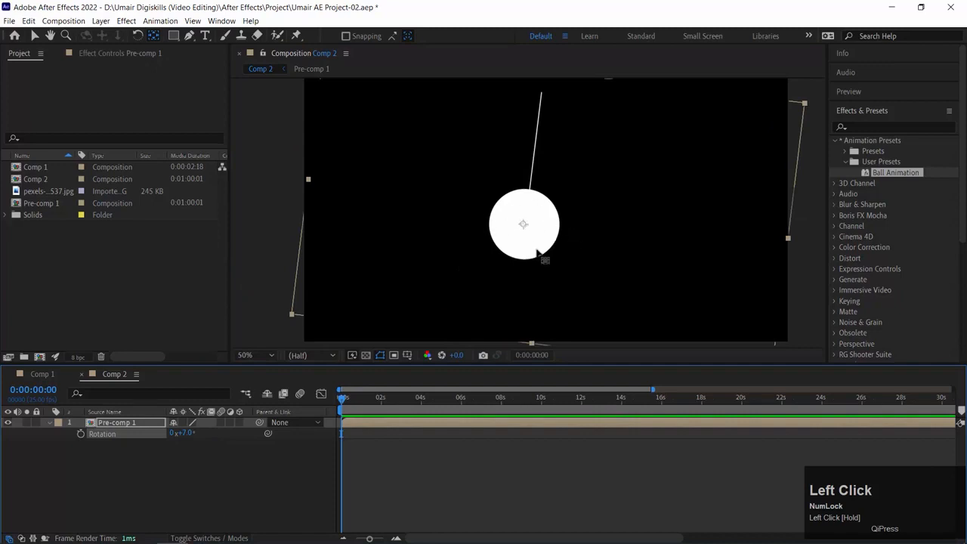
pyautogui.click(188, 434)
pyautogui.hotkey('ctrl', 'z')
pyautogui.hotkey('ctrl', 'z')
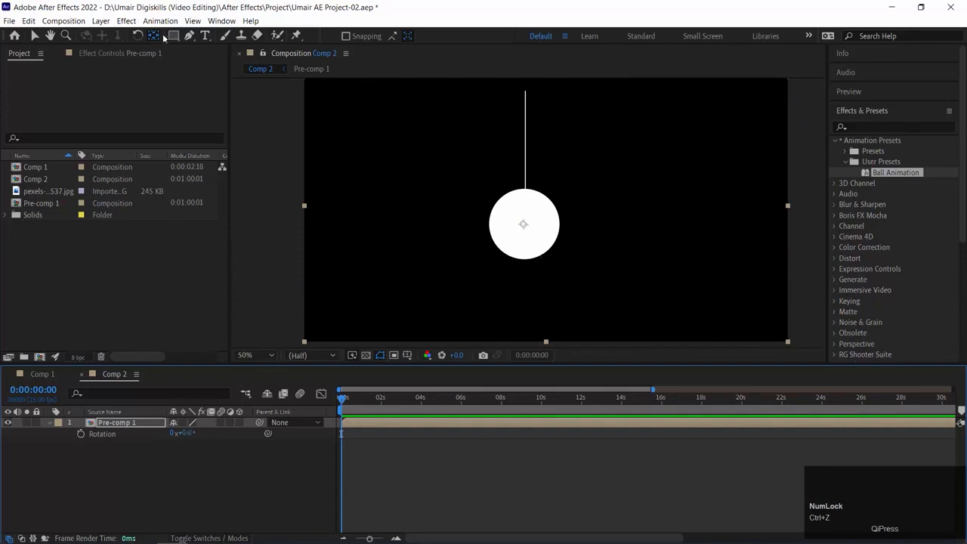
pyautogui.moveTo(523, 229); pyautogui.dragTo(526, 93)
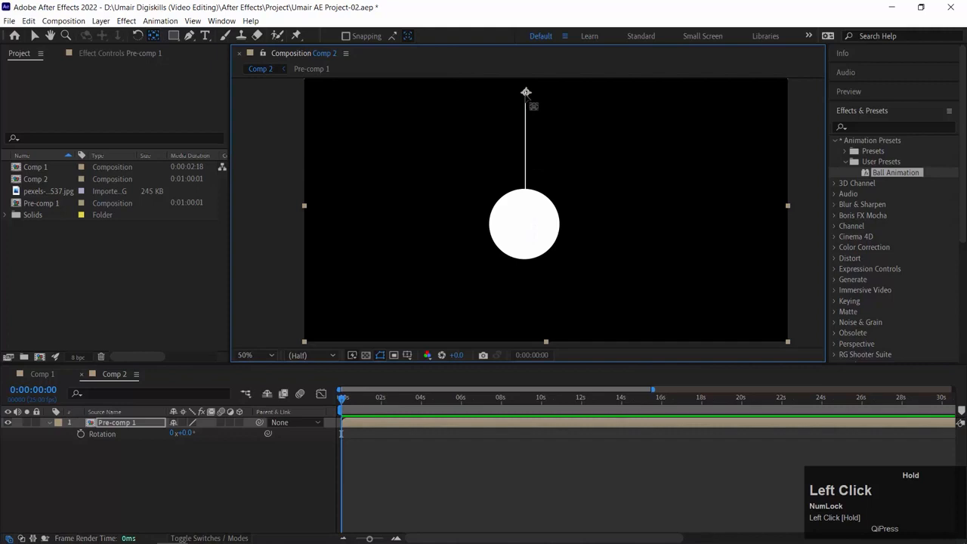
# Set the Rotation of Pre-comp 1 to 70° and start keyframing it at 0 seconds.
pyautogui.press('v')
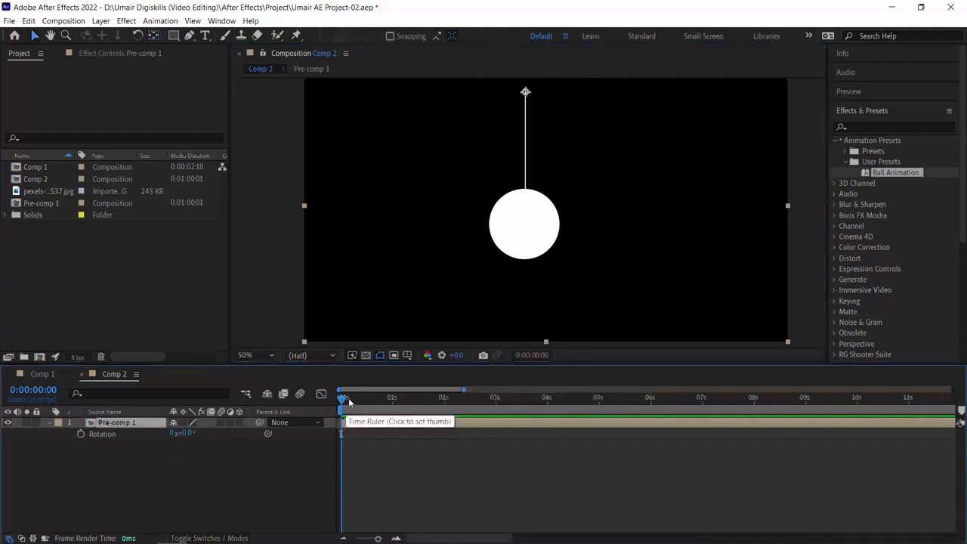
pyautogui.moveTo(188, 440); pyautogui.dragTo(133, 440)
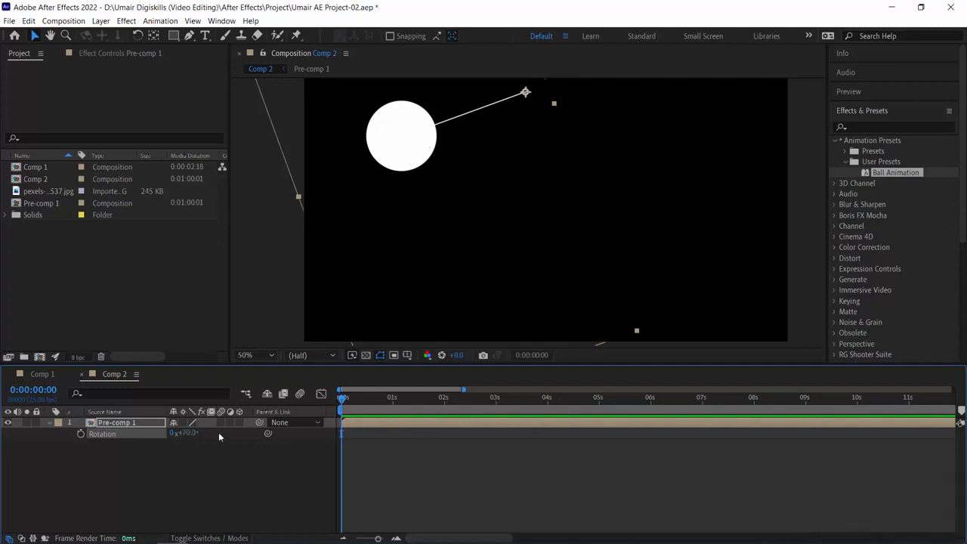
pyautogui.click(81, 434)
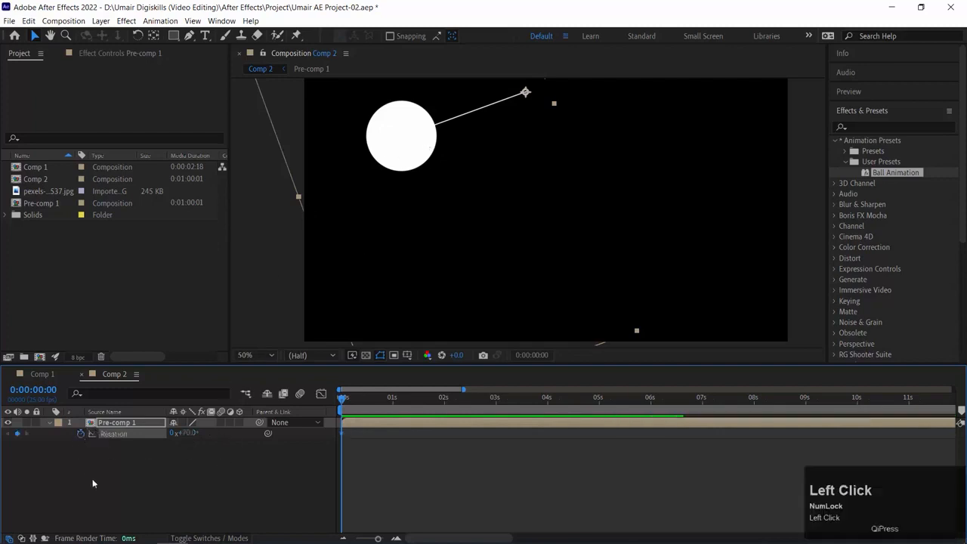
# Add a Rotation keyframe of -70° at 2 seconds and preview the swing from the start.
pyautogui.moveTo(371, 406); pyautogui.dragTo(445, 401)
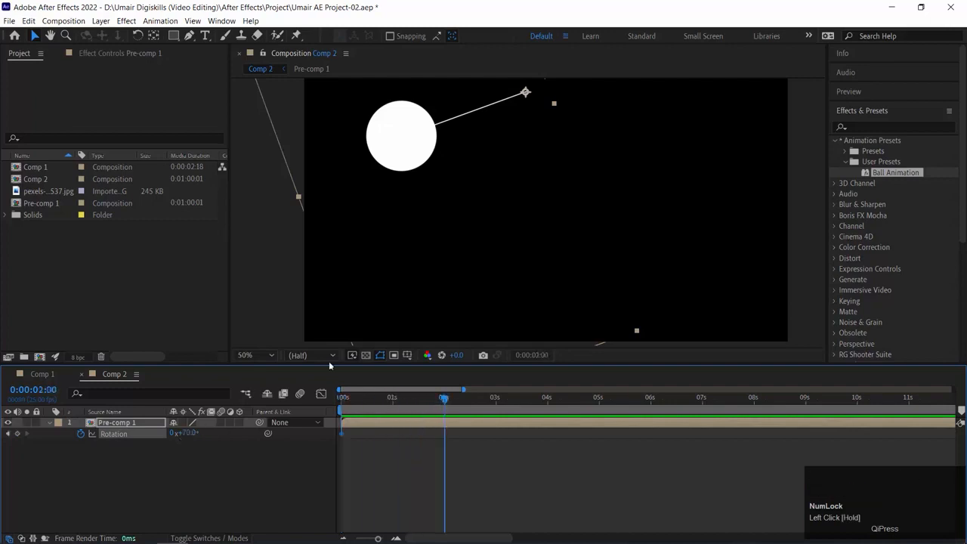
pyautogui.moveTo(186, 434); pyautogui.dragTo(184, 433)
pyautogui.click(185, 433)
pyautogui.write('70')
pyautogui.press('Return')
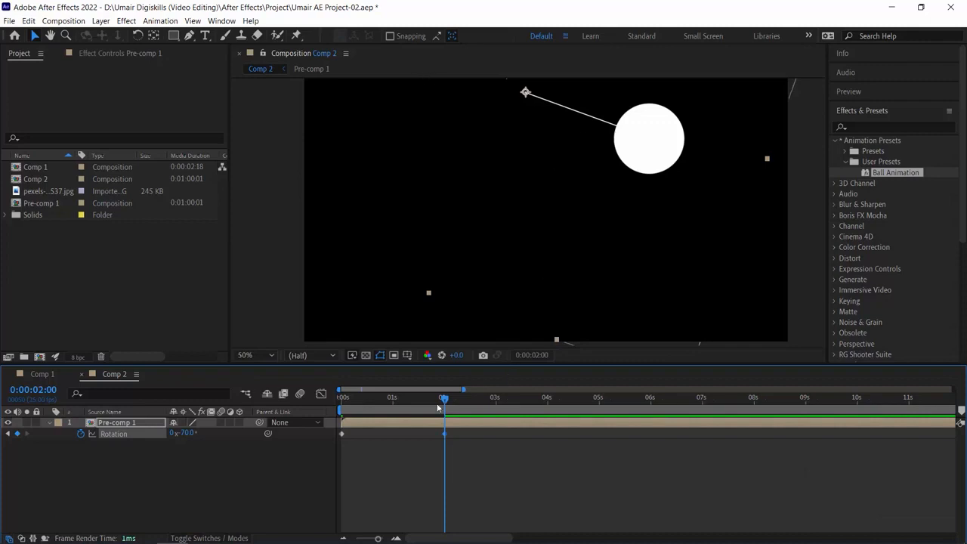
pyautogui.click(342, 398)
pyautogui.press('space')
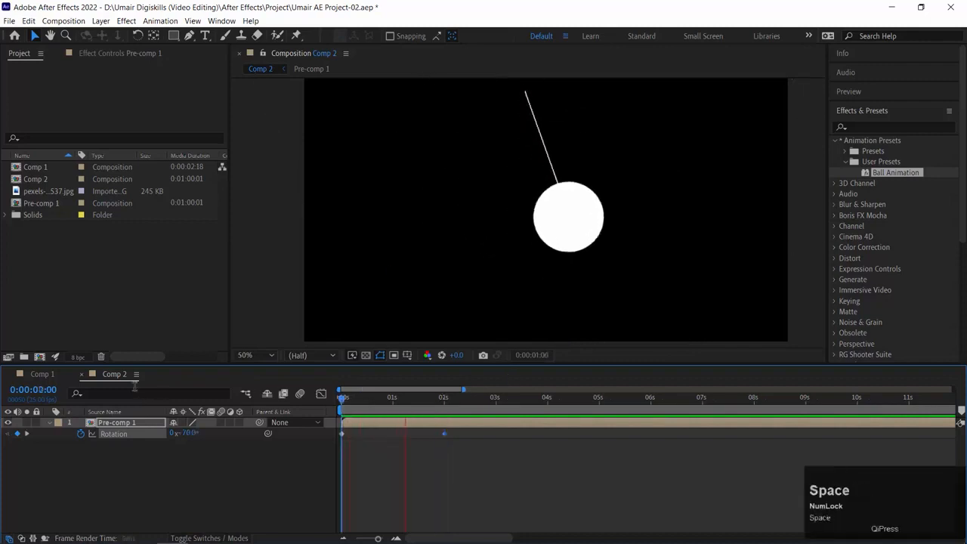
pyautogui.press('space')
pyautogui.press('space')
# Copy the first Rotation keyframe to 4 seconds and preview the complete back-and-forth swing.
pyautogui.click(491, 397)
pyautogui.moveTo(491, 397); pyautogui.dragTo(548, 393)
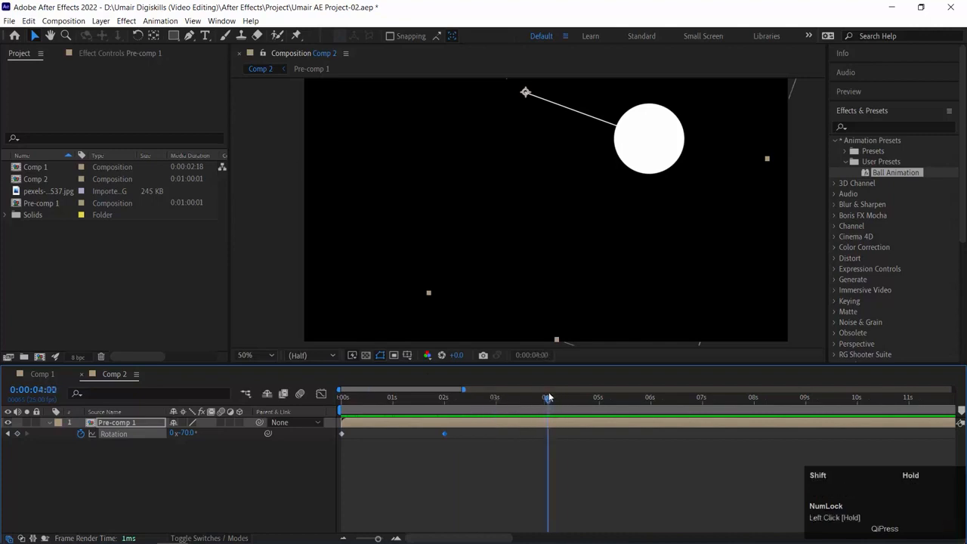
pyautogui.click(343, 434)
pyautogui.hotkey('ctrl', 'c')
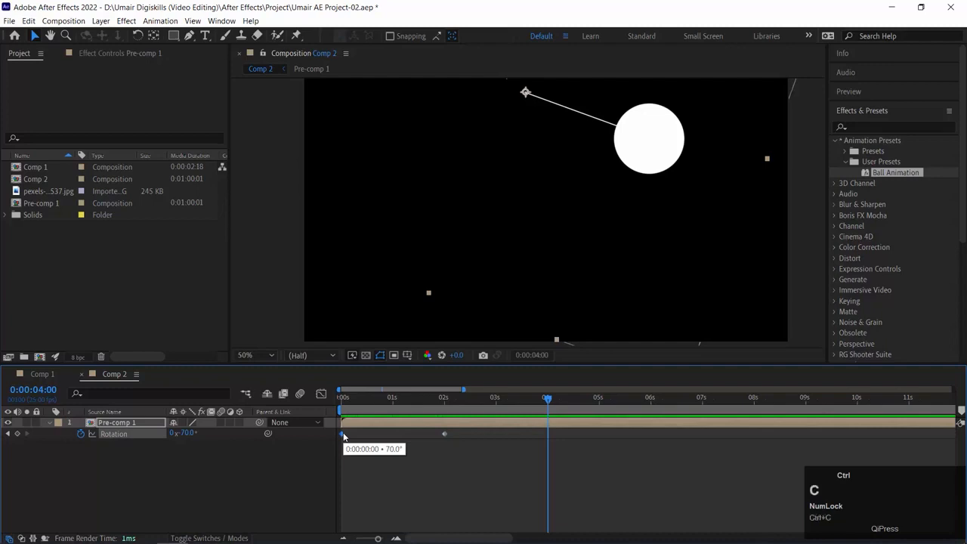
pyautogui.hotkey('ctrl', 'v')
pyautogui.moveTo(537, 401); pyautogui.dragTo(142, 399)
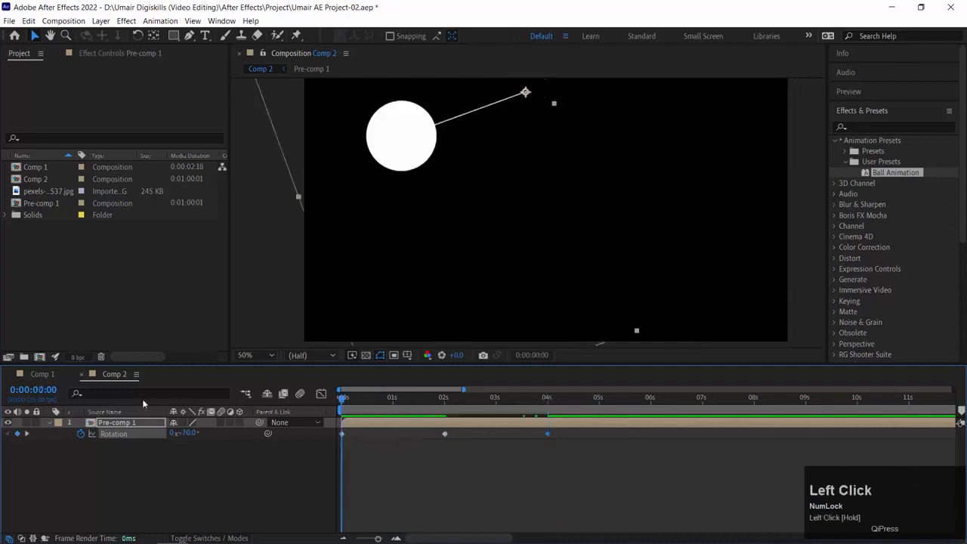
pyautogui.press('space')
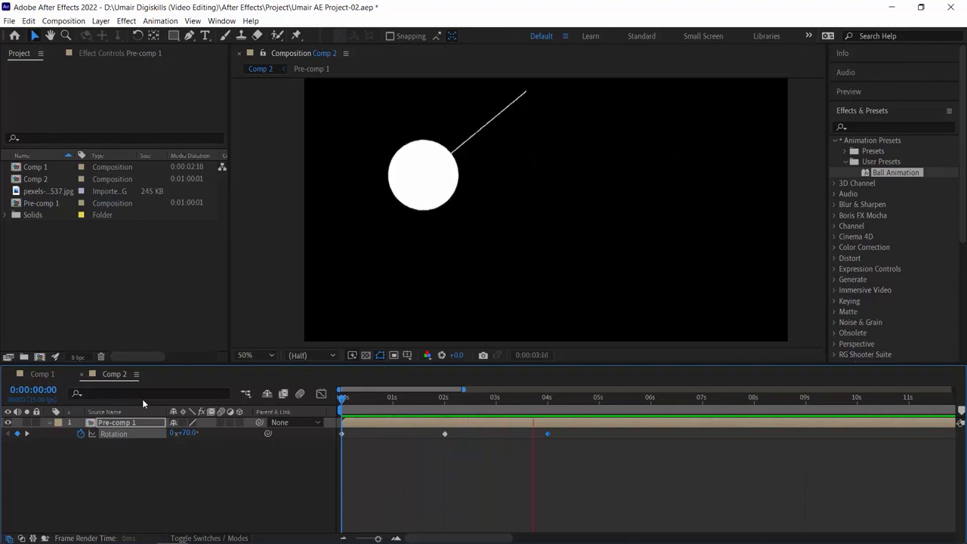
pyautogui.press('space')
pyautogui.click(233, 410)
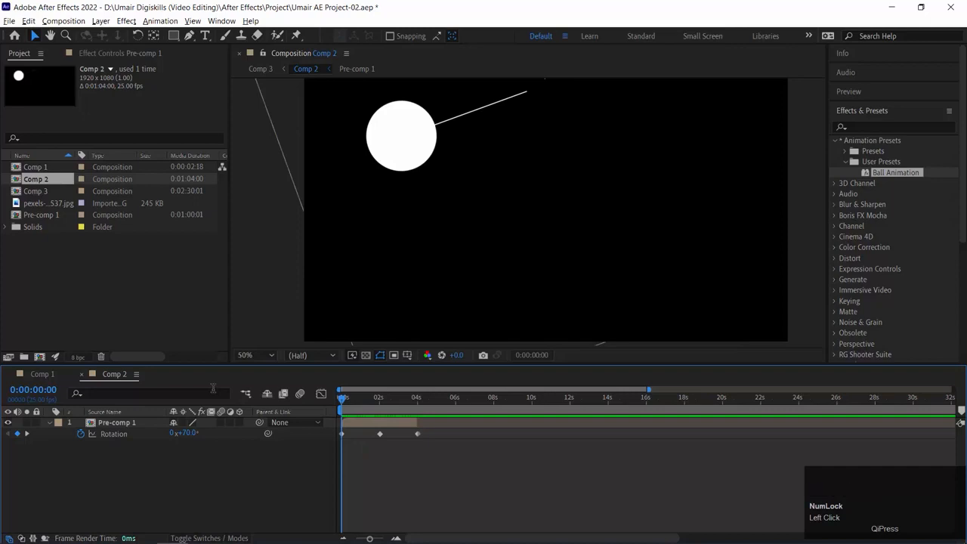
# Scrub through the swing in Comp 2 and end the work area exactly at the last Rotation keyframe, at 4 seconds.
pyautogui.moveTo(351, 400); pyautogui.dragTo(380, 402)
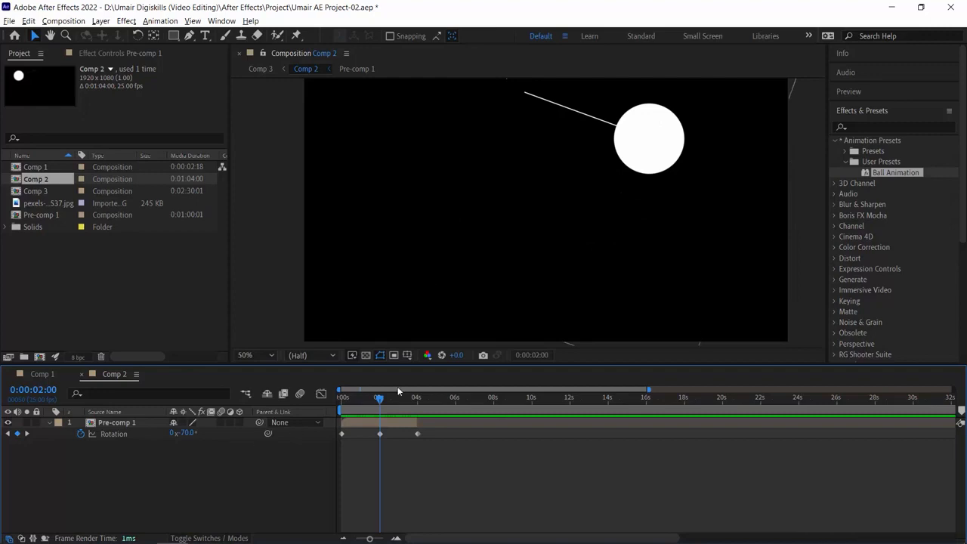
pyautogui.moveTo(384, 402); pyautogui.dragTo(409, 399)
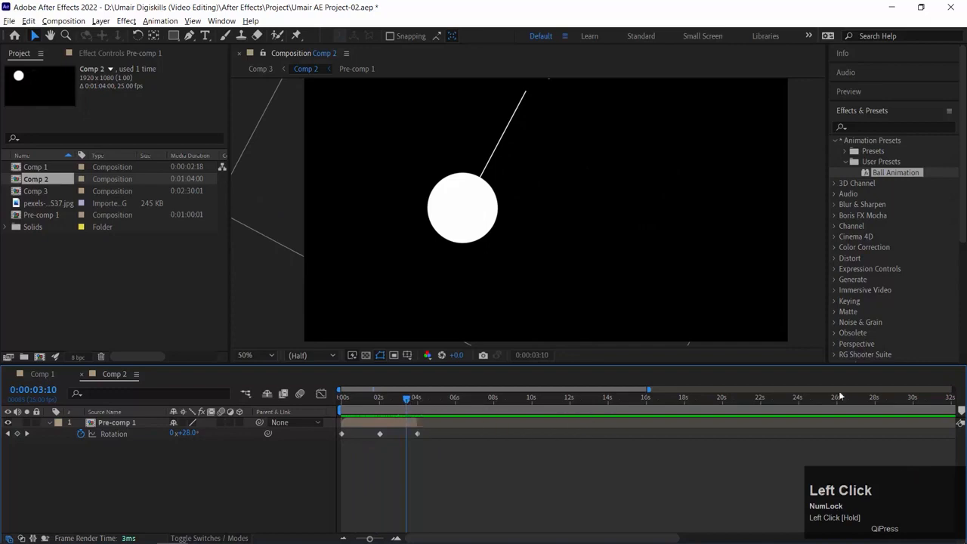
pyautogui.press('-')
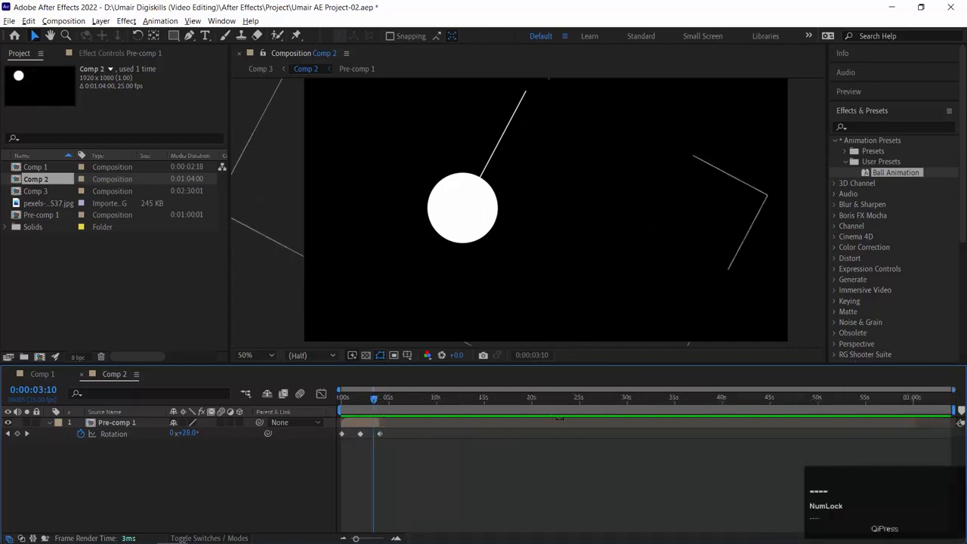
pyautogui.press('k')
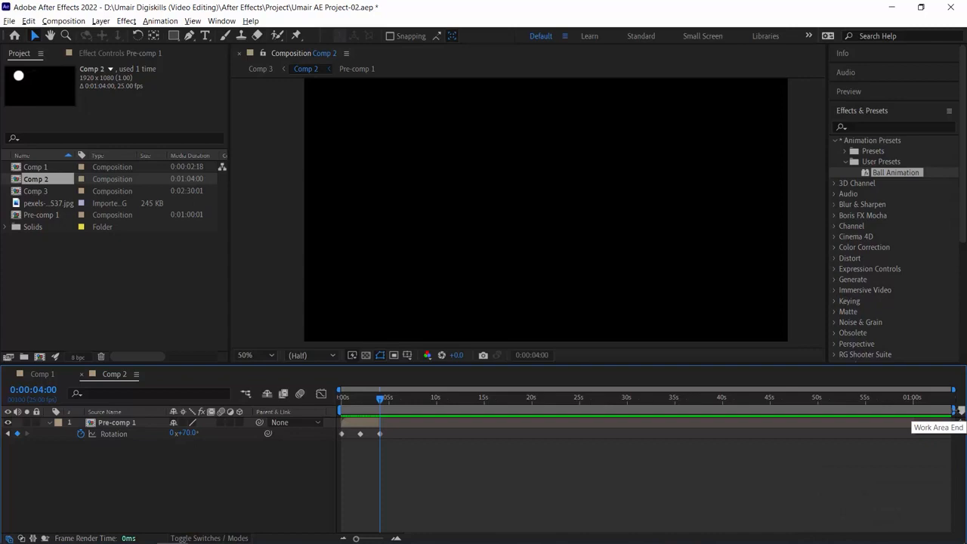
pyautogui.press('k')
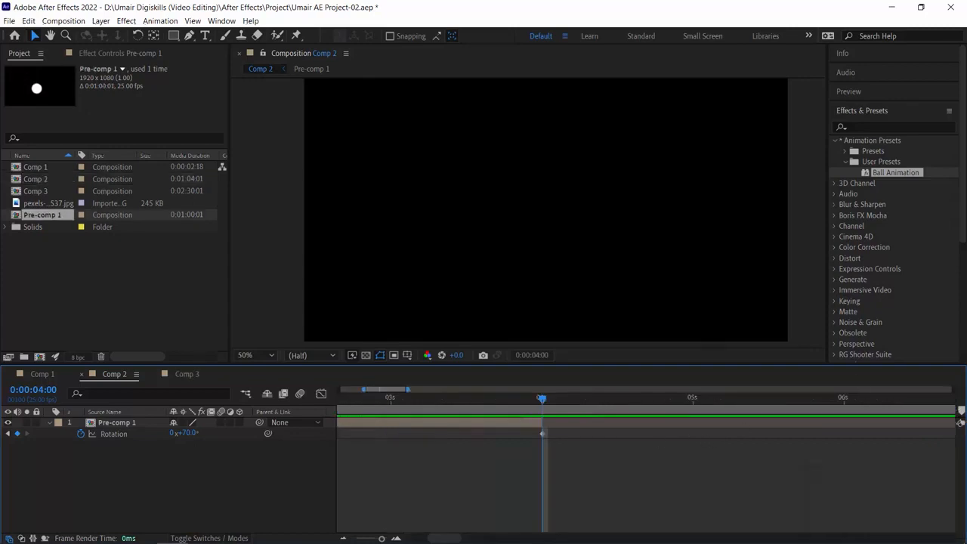
pyautogui.press('v')
pyautogui.press('n')
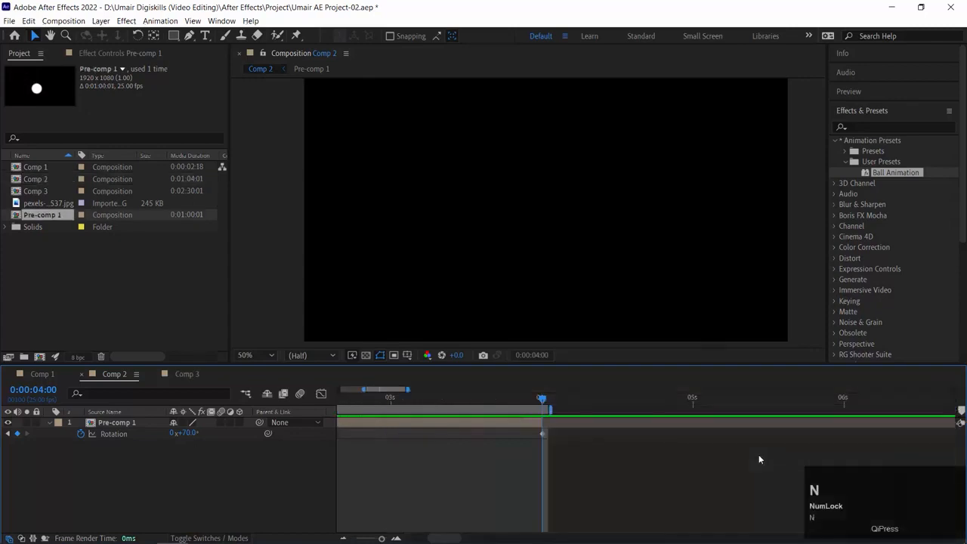
pyautogui.press('=')
pyautogui.press('=')
pyautogui.press('=')
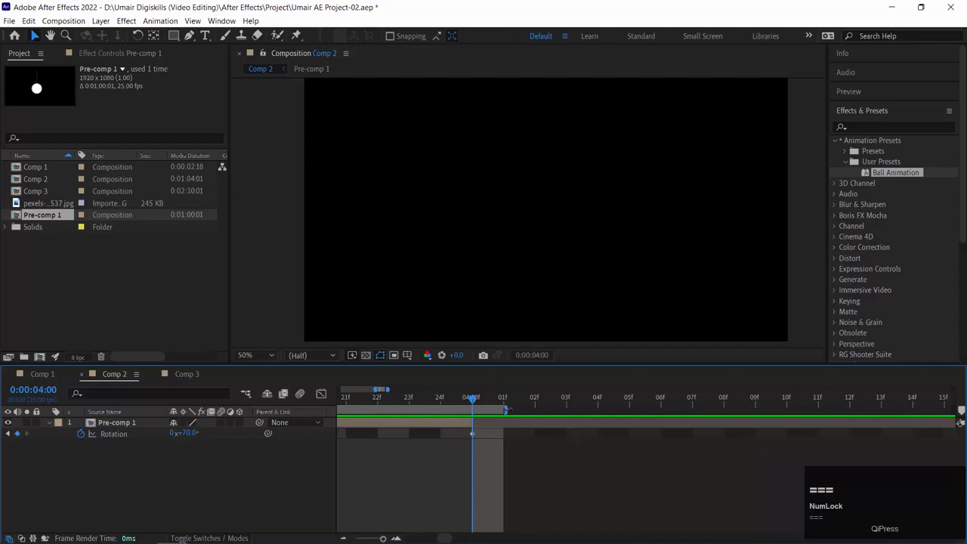
pyautogui.moveTo(506, 409); pyautogui.dragTo(486, 409)
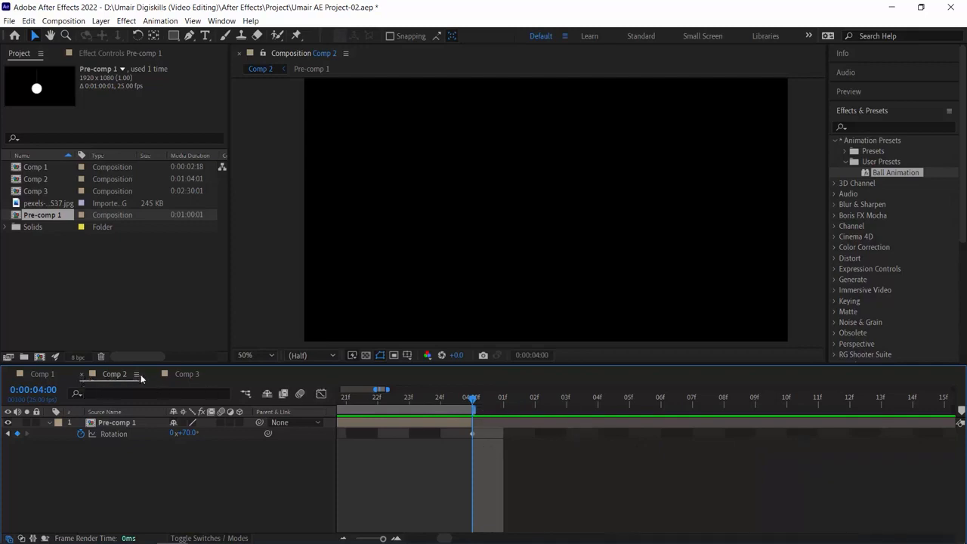
# Trim Comp 2 to its work area, show its full duration in the timeline, and return to the first frame.
pyautogui.rightClick(439, 408)
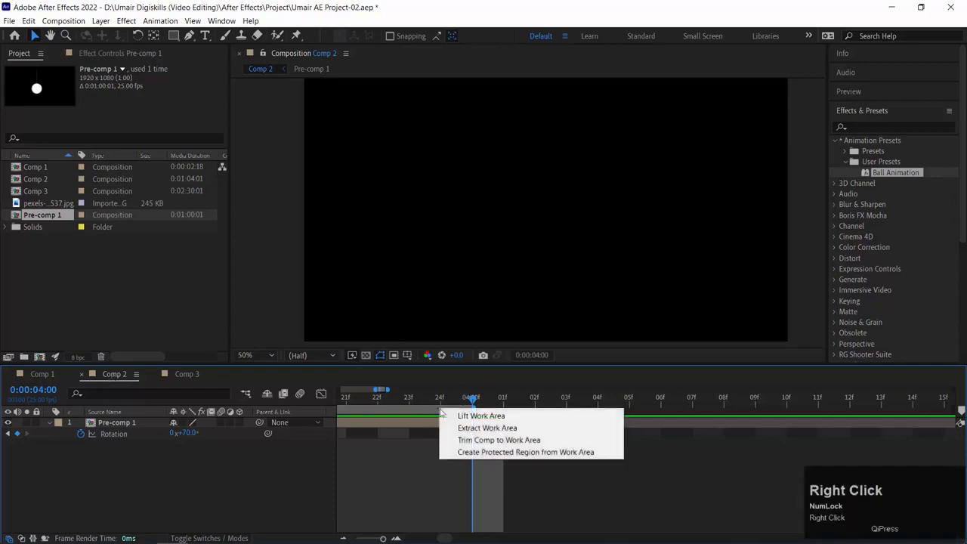
pyautogui.click(531, 445)
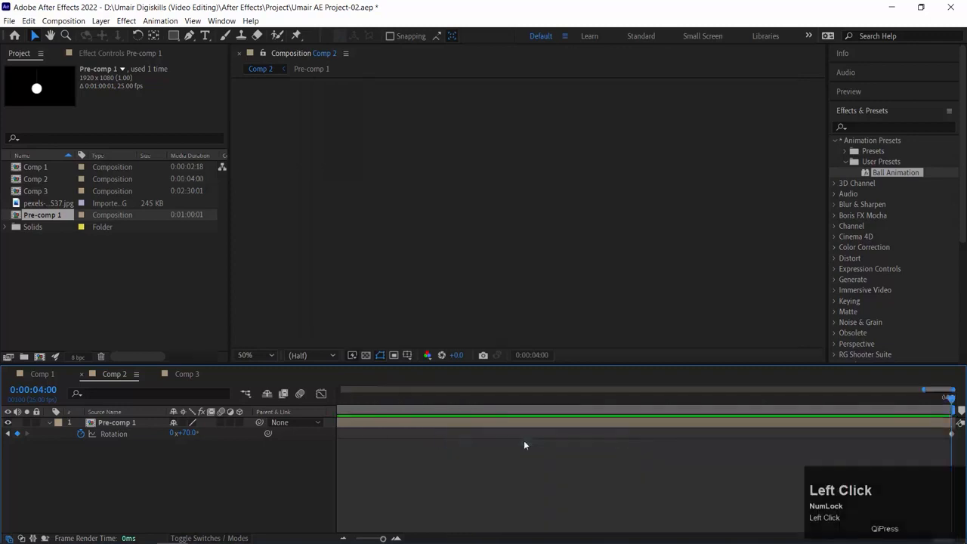
pyautogui.press('-')
pyautogui.press('-')
pyautogui.press('-')
pyautogui.press('-')
pyautogui.press('-')
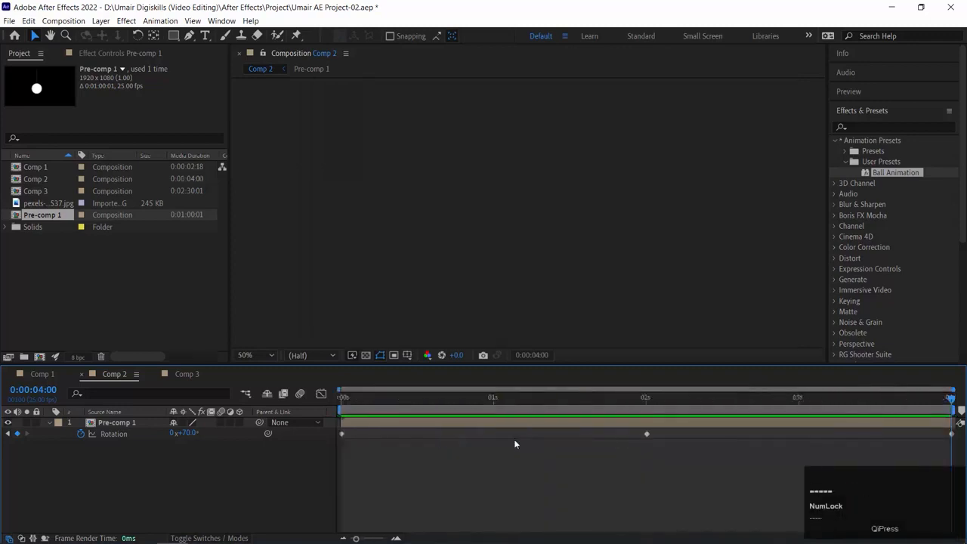
pyautogui.click(349, 396)
pyautogui.moveTo(348, 400); pyautogui.dragTo(102, 357)
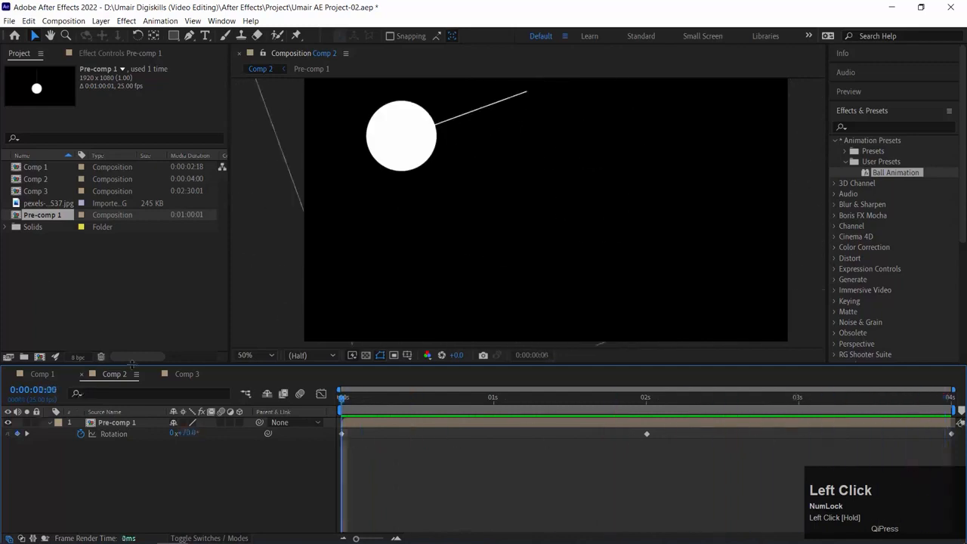
# Add the pexels gradient image to Comp 3 as a background layer and scale it down to 23%.
pyautogui.click(185, 374)
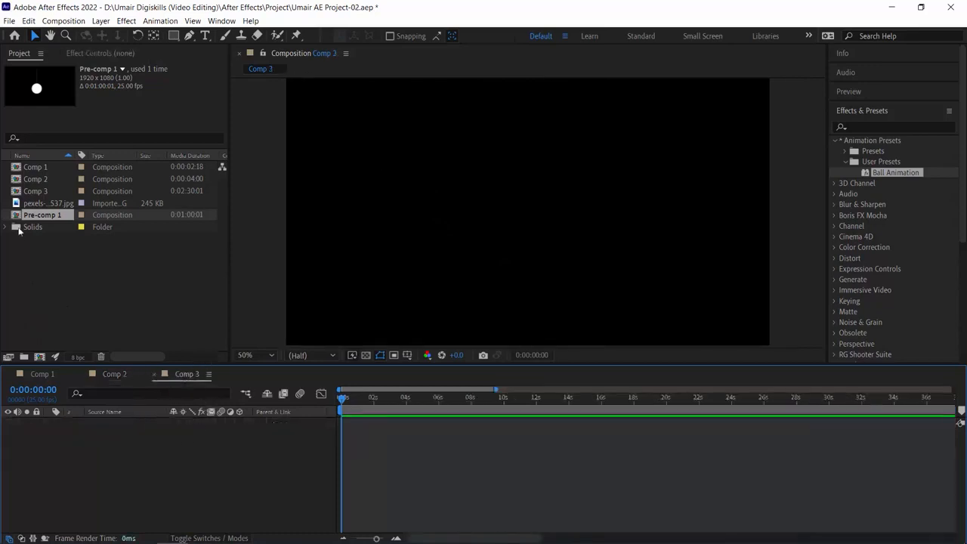
pyautogui.moveTo(19, 206); pyautogui.dragTo(40, 447)
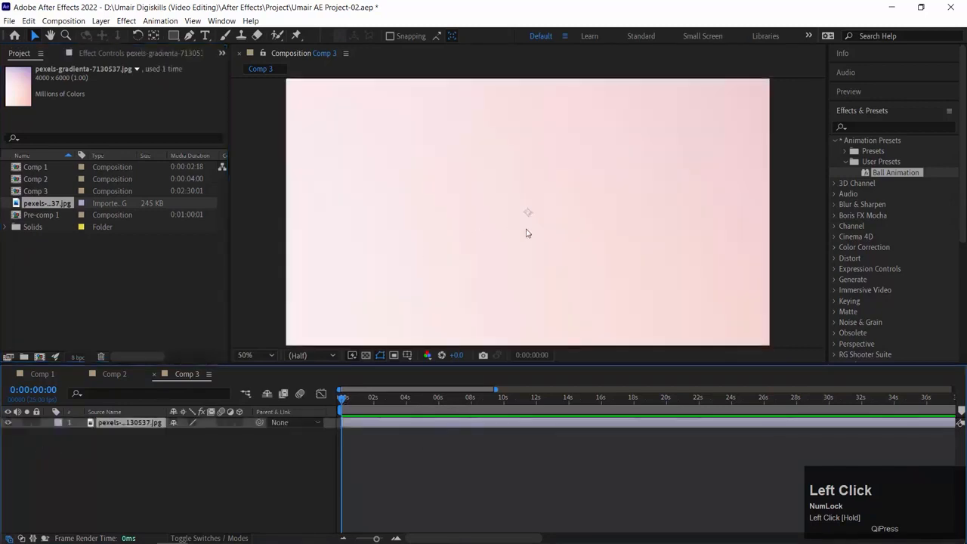
pyautogui.press('s')
pyautogui.moveTo(189, 437); pyautogui.dragTo(145, 437)
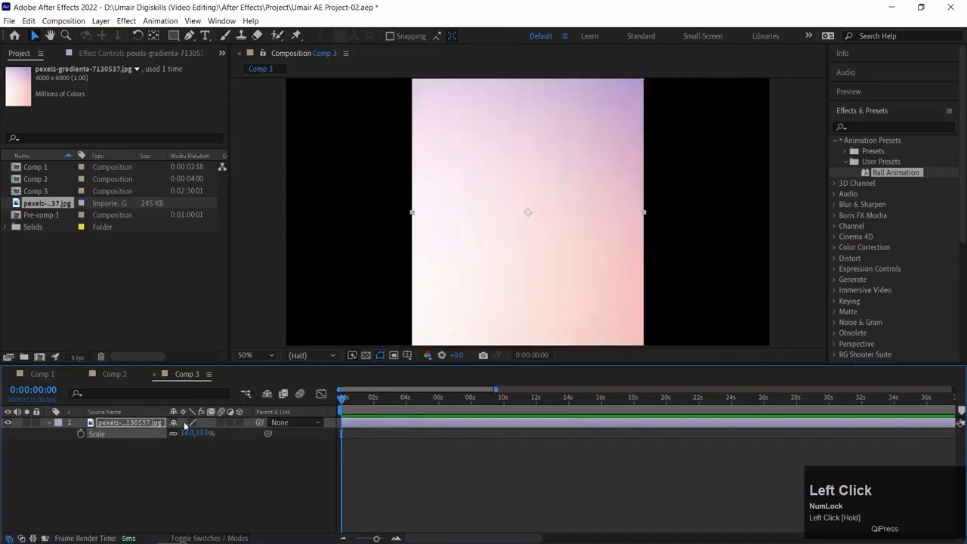
# Rotate the gradient image 90° and scale it to 36% so that it covers the whole Comp 3 frame.
pyautogui.press('r')
pyautogui.click(189, 432)
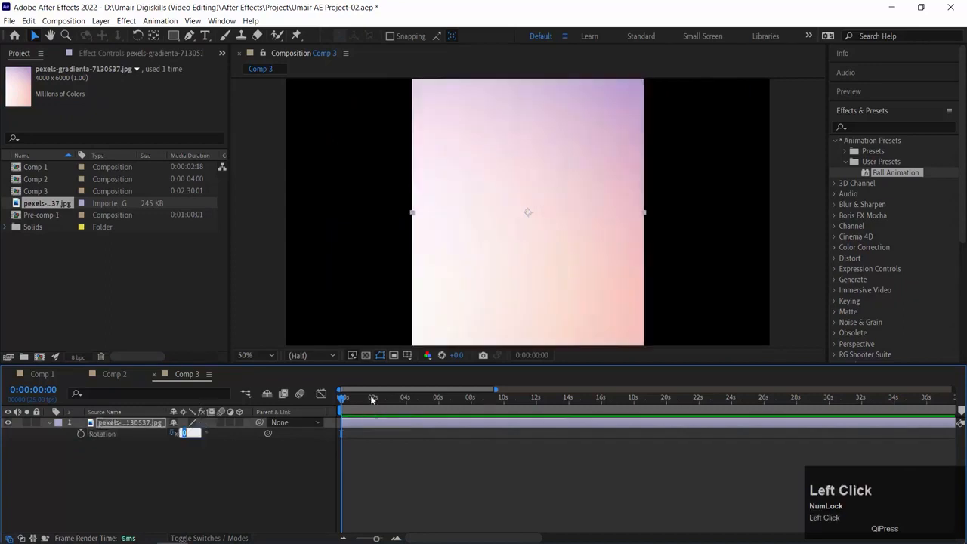
pyautogui.write('90')
pyautogui.press('Return')
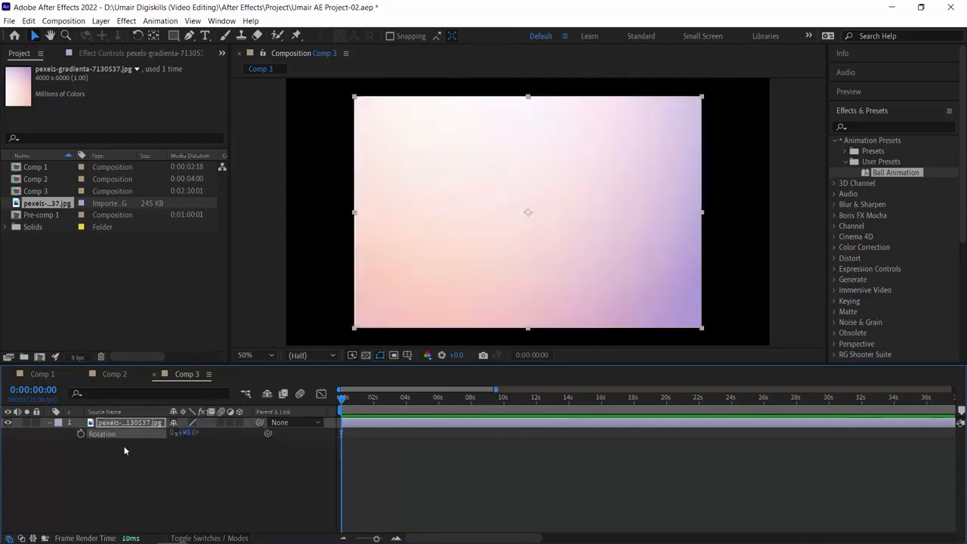
pyautogui.press('s')
pyautogui.moveTo(189, 433)
pyautogui.mouseDown()
pyautogui.moveTo(232, 433)
pyautogui.moveTo(184, 437)
pyautogui.mouseUp()
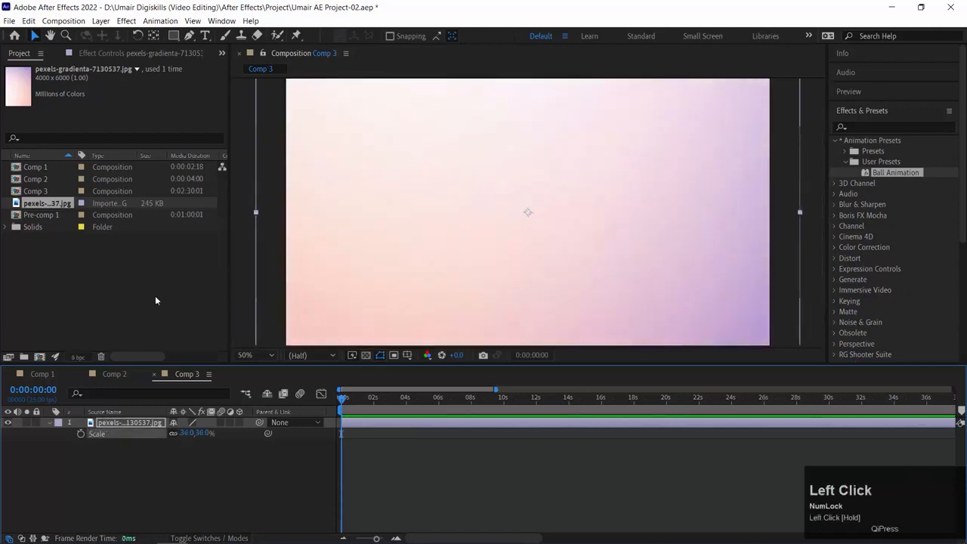
# Place Comp 2 above the gradient image in Comp 3 and preview the pendulum.
pyautogui.click(15, 181)
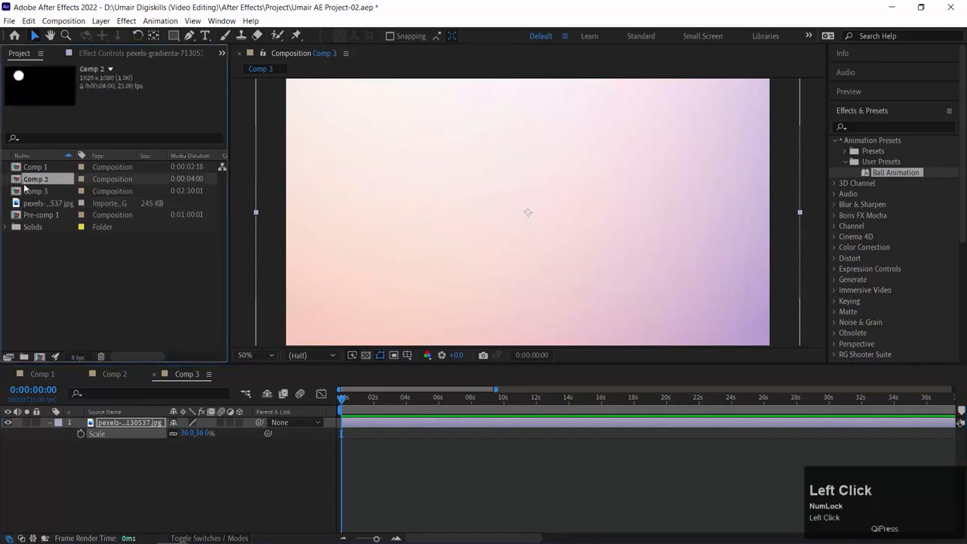
pyautogui.moveTo(42, 248); pyautogui.dragTo(120, 418)
pyautogui.press('space')
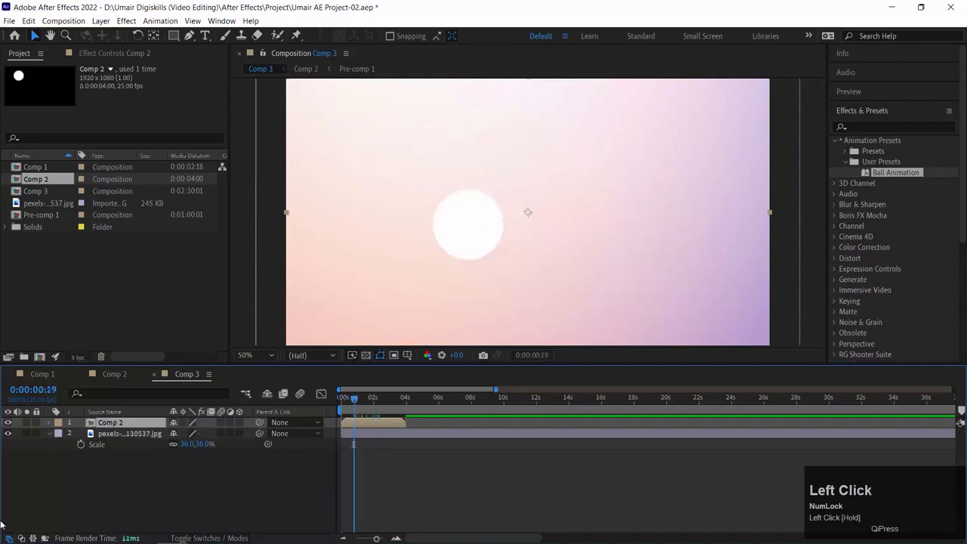
# Inside Pre-comp 1, set the fill of both shape layers to blue 002DC4 and return to Comp 3.
pyautogui.doubleClick(89, 423)
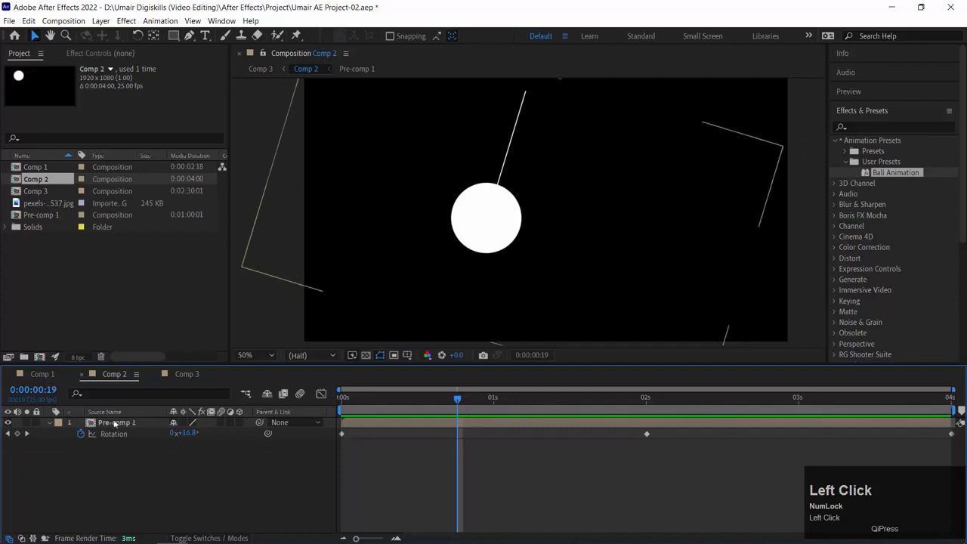
pyautogui.doubleClick(90, 423)
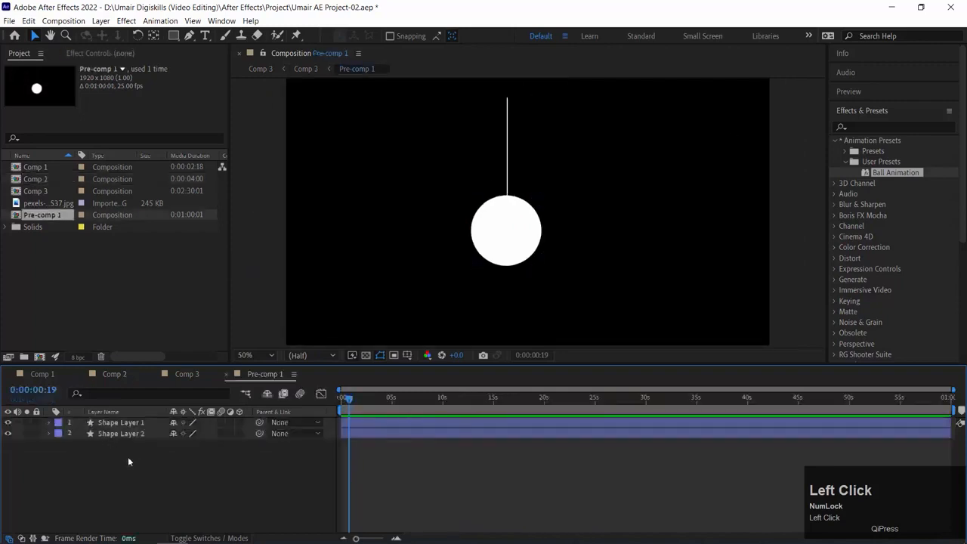
pyautogui.moveTo(128, 460); pyautogui.dragTo(106, 429)
pyautogui.click(493, 36)
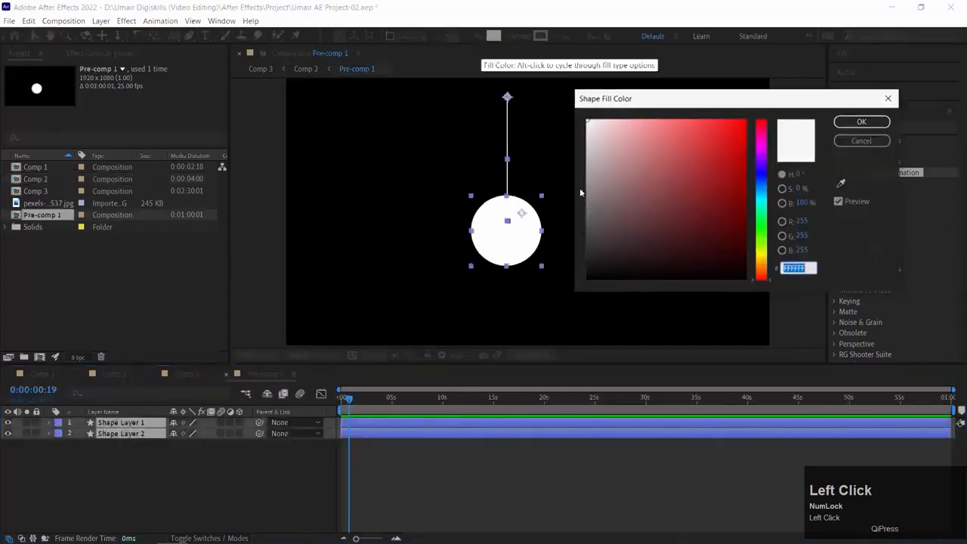
pyautogui.click(746, 156)
pyautogui.moveTo(768, 177); pyautogui.dragTo(763, 183)
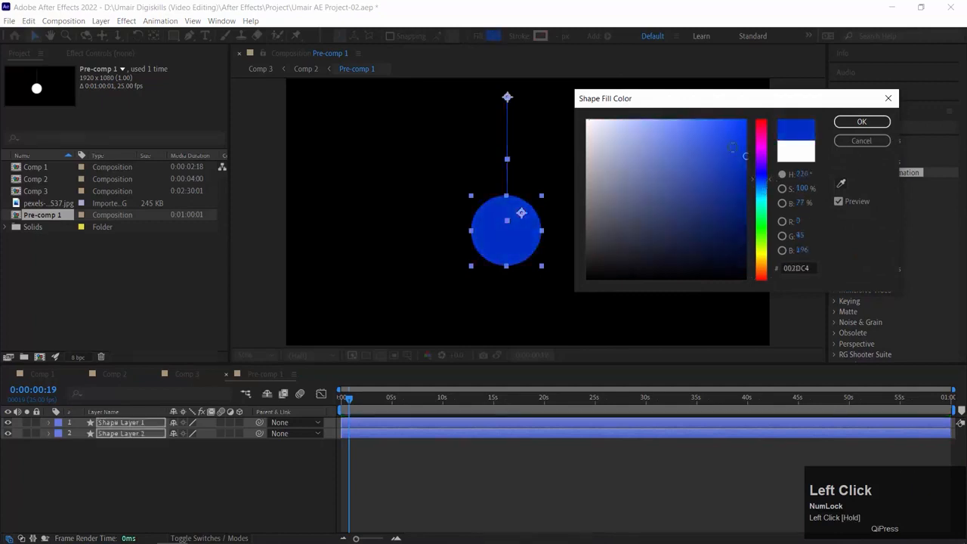
pyautogui.click(861, 121)
pyautogui.click(226, 374)
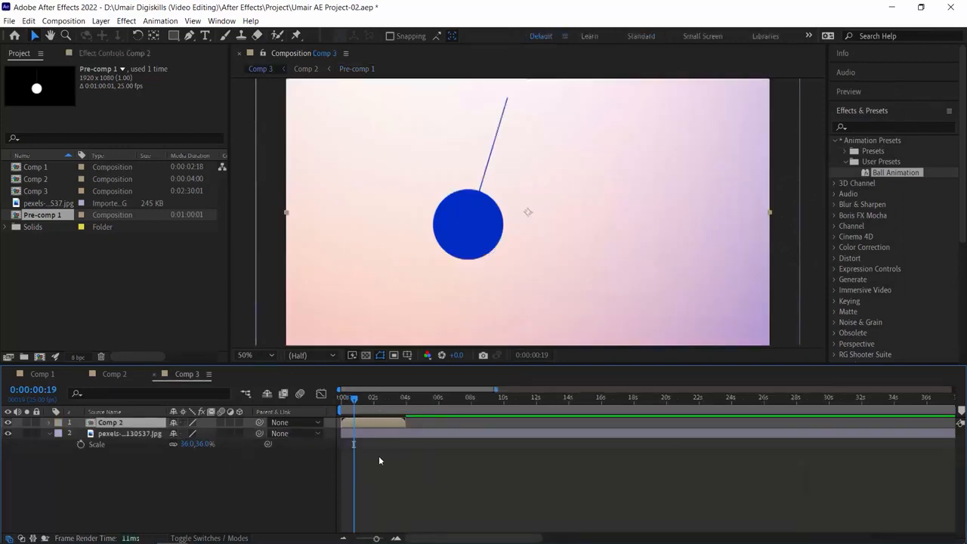
# Raise the Comp 2 layer to Position 960, 460 and preview the swing from the start.
pyautogui.click(102, 473)
pyautogui.click(112, 423)
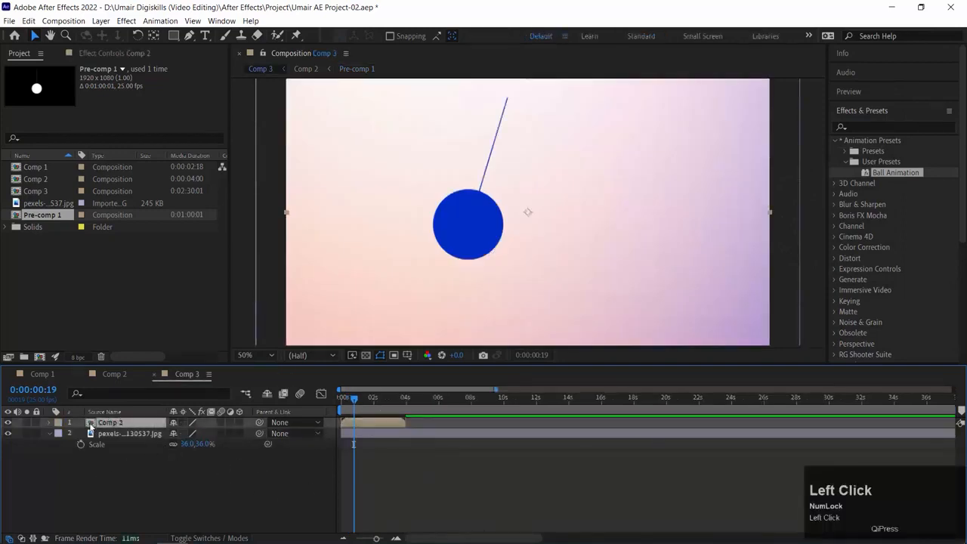
pyautogui.press('p')
pyautogui.moveTo(197, 434); pyautogui.dragTo(152, 428)
pyautogui.moveTo(356, 398); pyautogui.dragTo(185, 420)
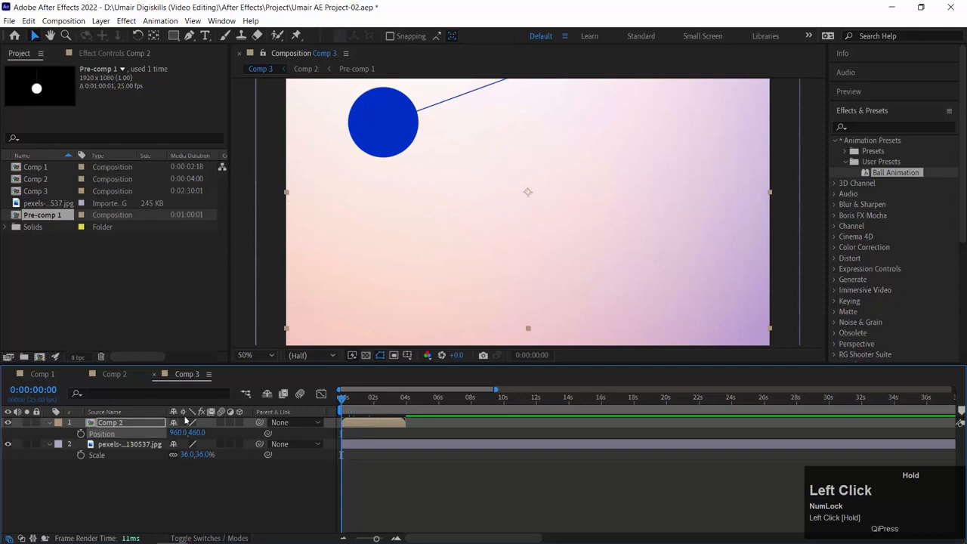
pyautogui.press('space')
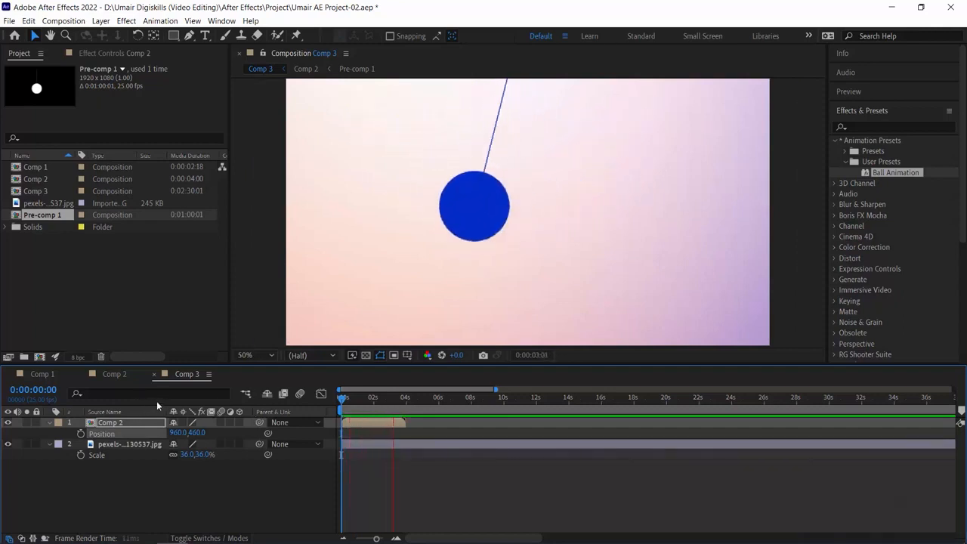
pyautogui.press('space')
pyautogui.moveTo(349, 397); pyautogui.dragTo(396, 401)
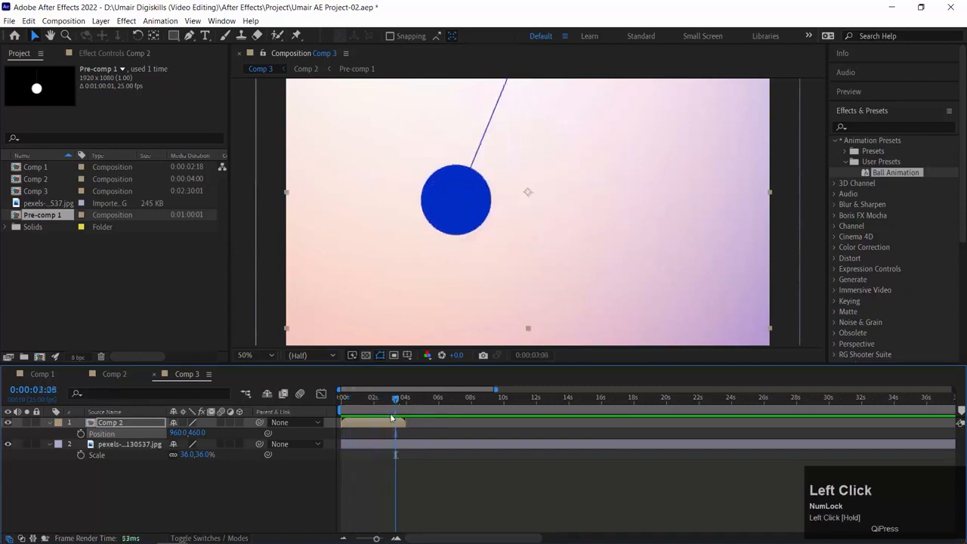
# Enable time remapping on the Comp 2 layer in Comp 3.
pyautogui.rightClick(369, 421)
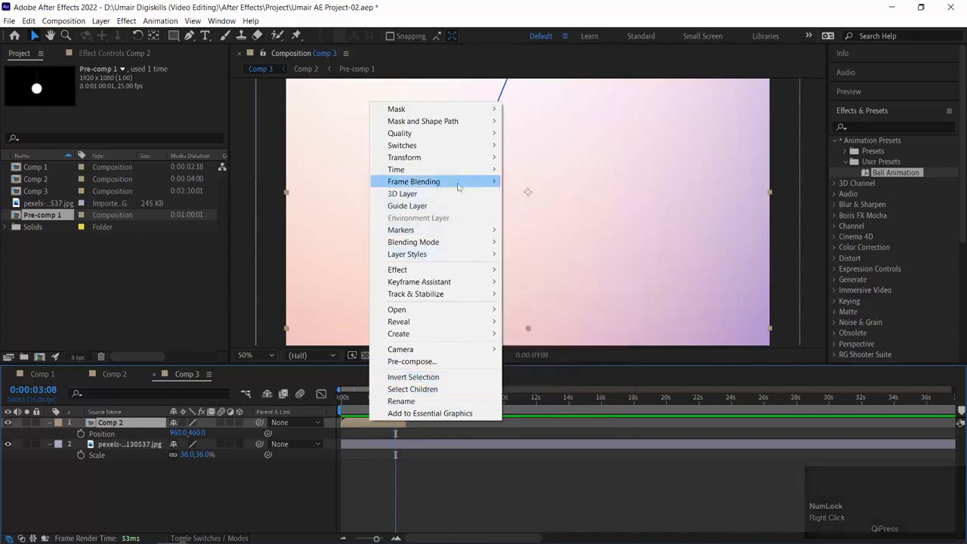
pyautogui.moveTo(466, 176)
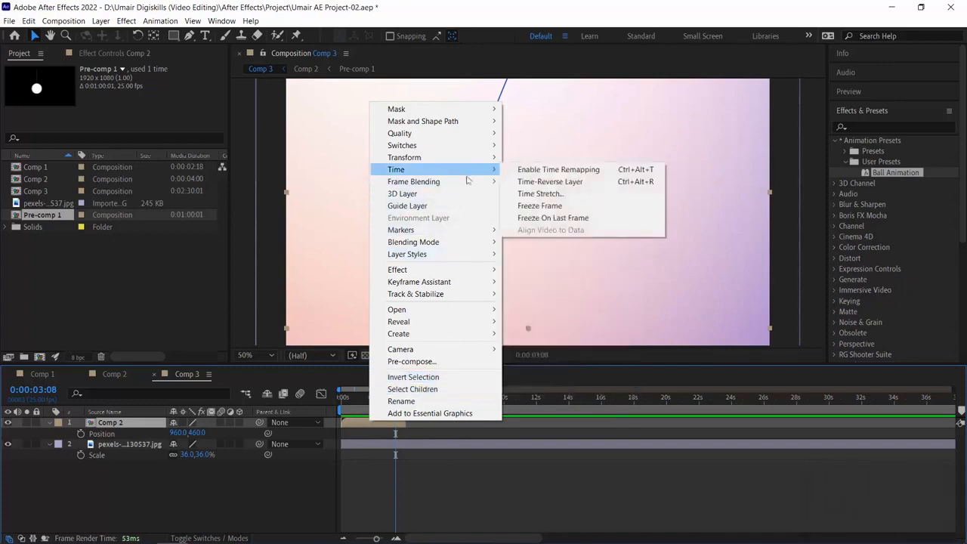
pyautogui.click(572, 173)
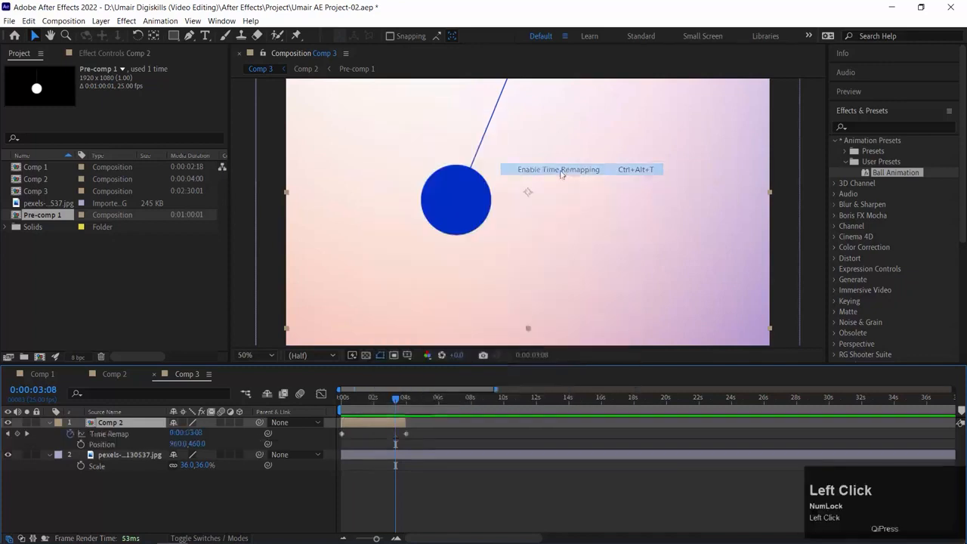
# Add the expression loopOutDuration(type = "cycle", duration = 0) to the Time Remap property of the Comp 2 layer.
pyautogui.keyDown('alt'); pyautogui.click(71, 435); pyautogui.keyUp('alt')
pyautogui.keyDown('alt'); pyautogui.click(72, 435); pyautogui.keyUp('alt')
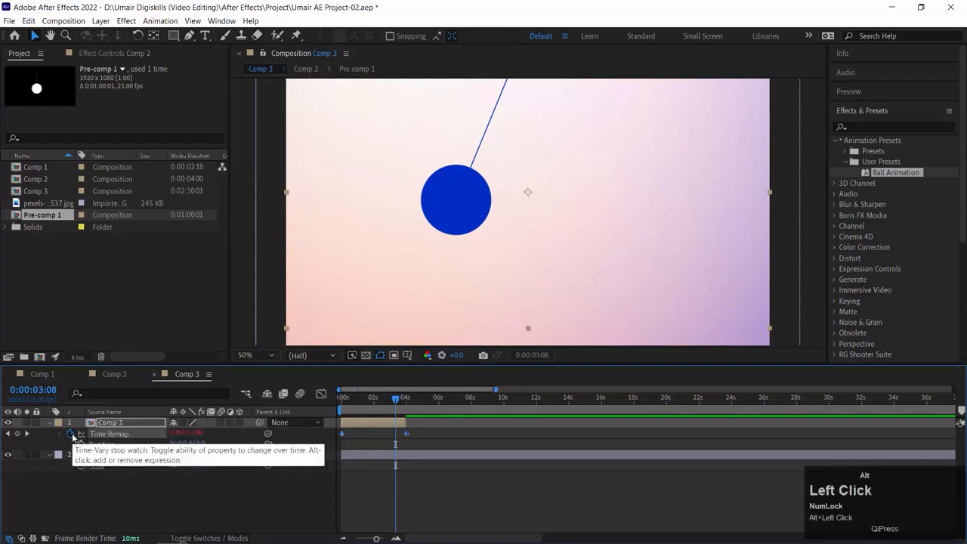
pyautogui.click(181, 508)
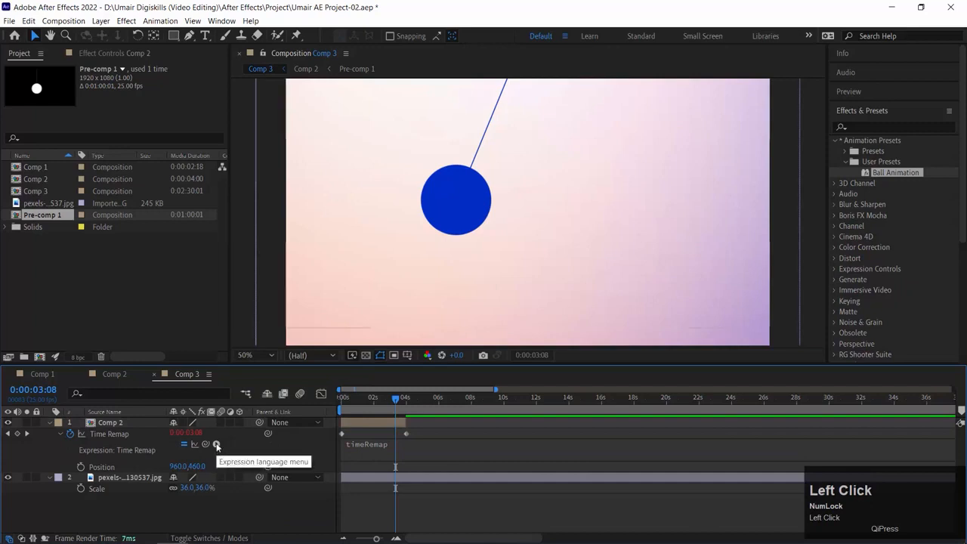
pyautogui.click(216, 446)
pyautogui.moveTo(286, 367)
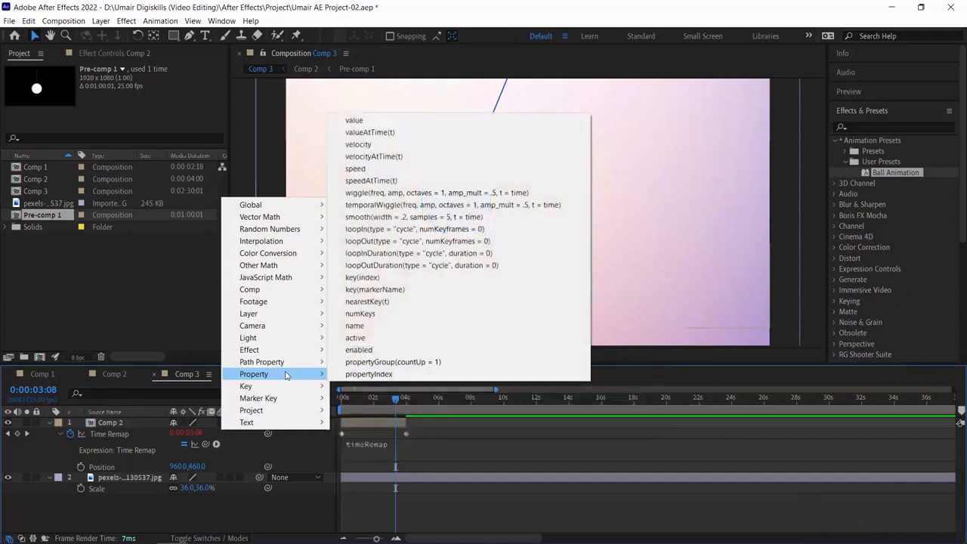
pyautogui.click(462, 266)
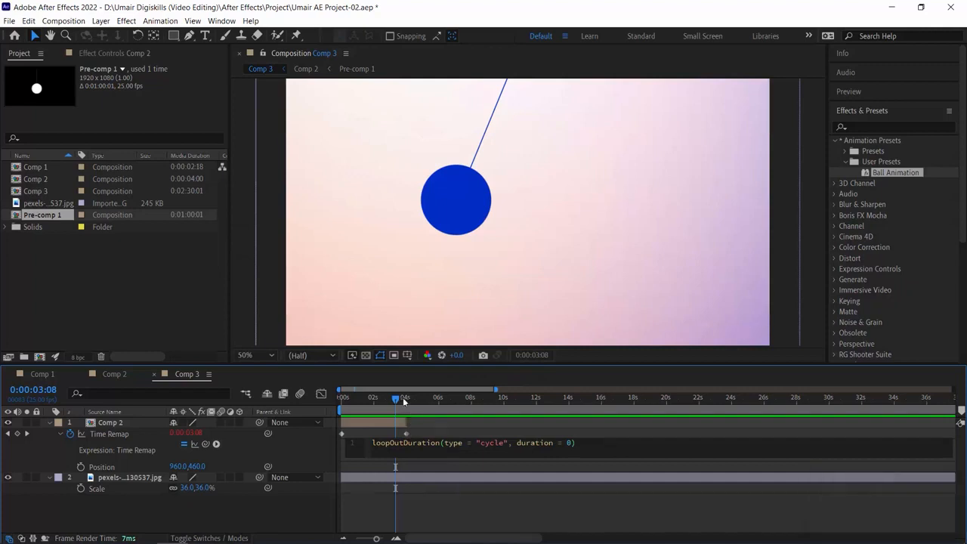
# Extend the Comp 2 layer's out point to the end of Comp 3 and preview the looping swing.
pyautogui.moveTo(406, 422); pyautogui.dragTo(865, 422)
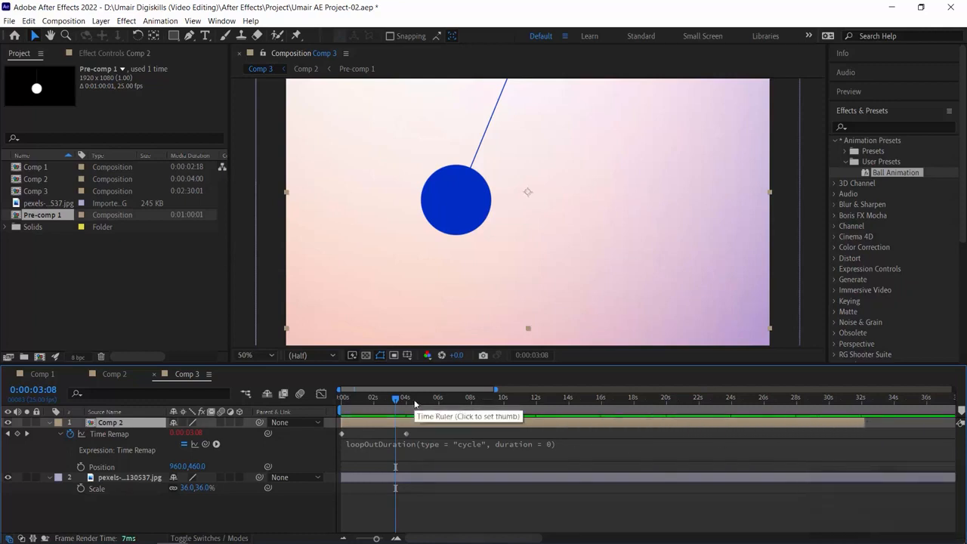
pyautogui.press('space')
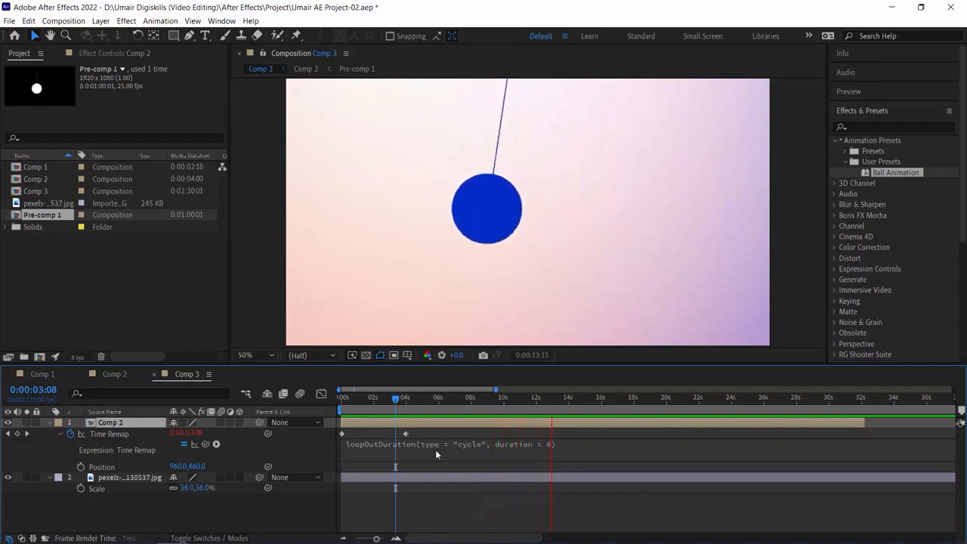
pyautogui.press('-')
pyautogui.press('-')
pyautogui.press('-')
pyautogui.press('-')
pyautogui.press('-')
pyautogui.press('-')
pyautogui.press('space')
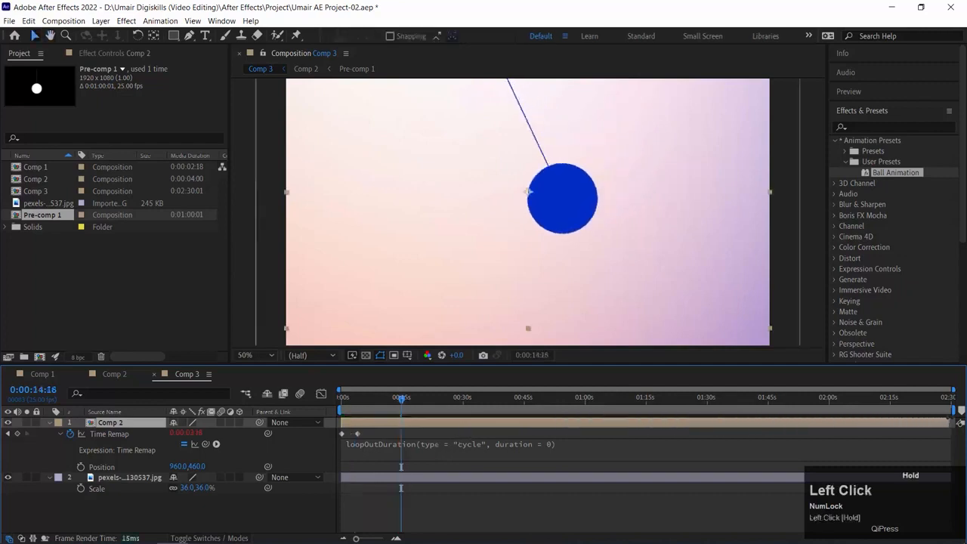
# Move the second Time Remap keyframe of Comp 2 to about 2 seconds and preview the swing from the start.
pyautogui.moveTo(372, 398); pyautogui.dragTo(343, 399)
pyautogui.press('=')
pyautogui.press('=')
pyautogui.press('=')
pyautogui.press('=')
pyautogui.press('=')
pyautogui.press('=')
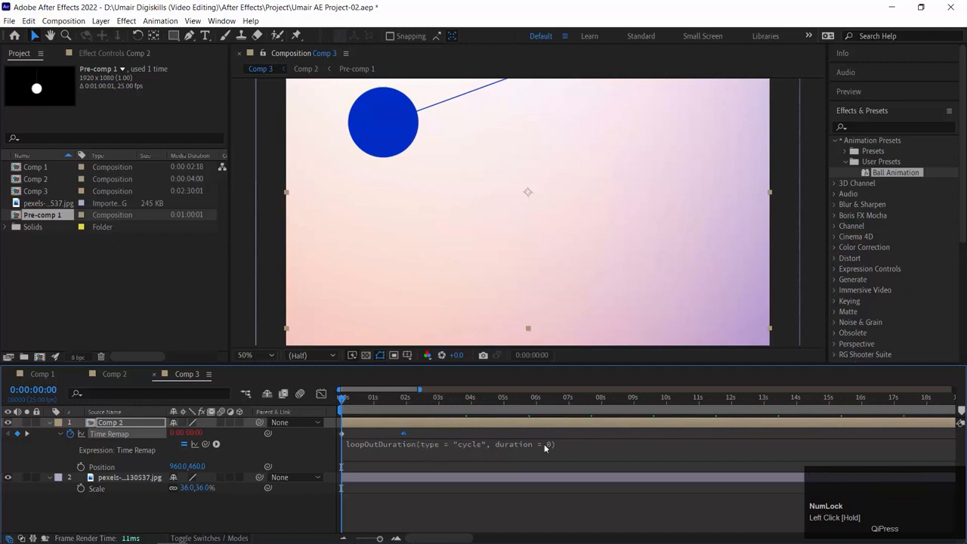
pyautogui.press('space')
pyautogui.moveTo(382, 403); pyautogui.dragTo(410, 408)
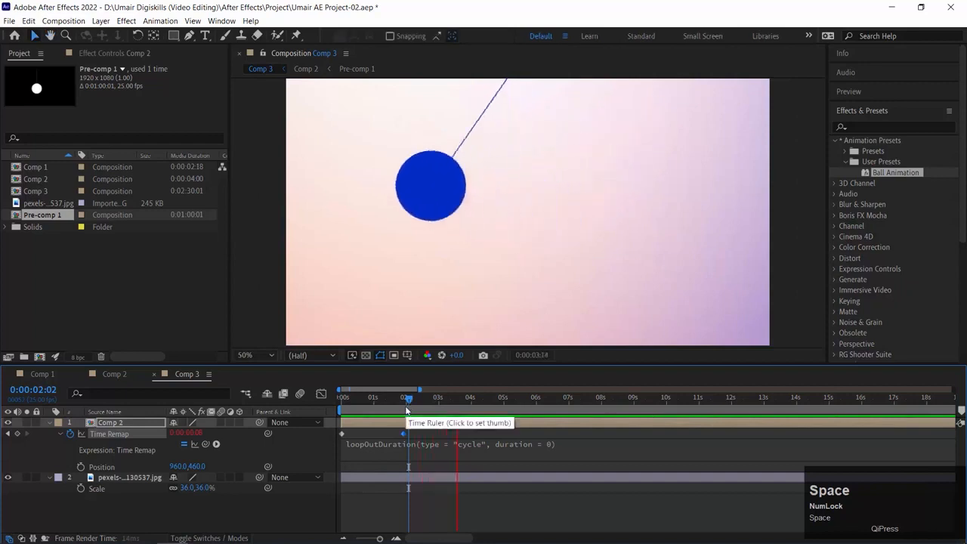
# Preview the sped-up loop in Comp 3 starting from 0:00:05:18 to check that the swing keeps repeating.
pyautogui.press('-')
pyautogui.press('-')
pyautogui.press('-')
pyautogui.press('-')
pyautogui.press('-')
pyautogui.press('-')
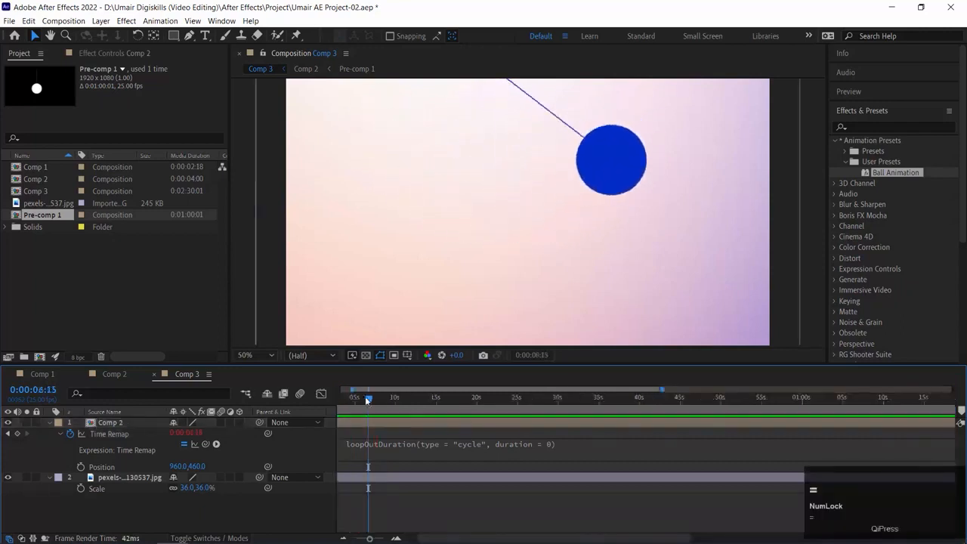
pyautogui.moveTo(366, 398); pyautogui.dragTo(359, 399)
pyautogui.press('space')
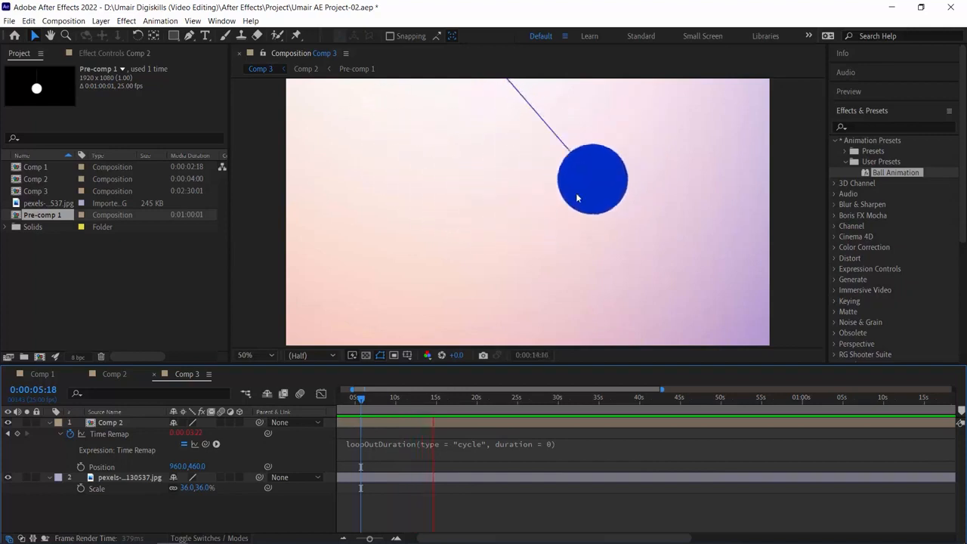
pyautogui.press('space')
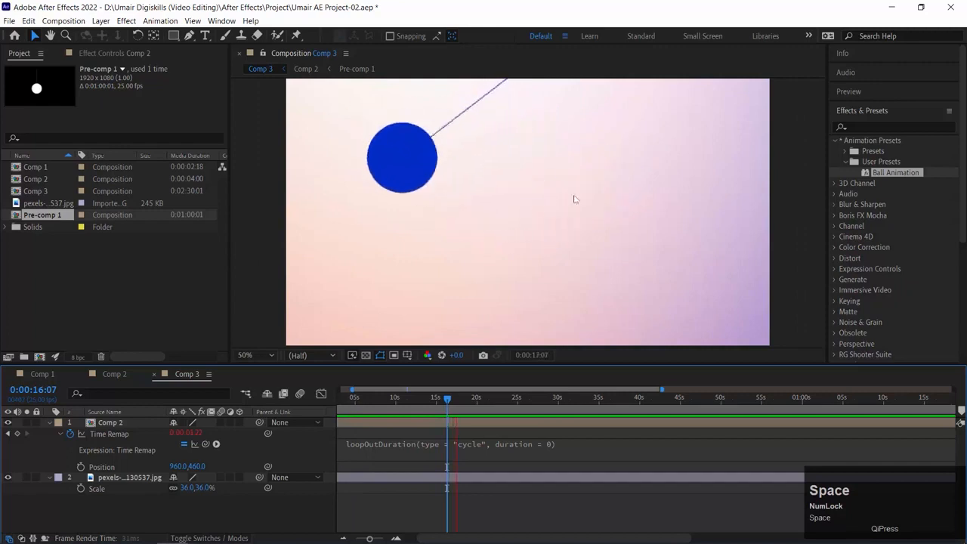
pyautogui.press('space')
# In Comp 2, apply Easy Ease to all three Rotation keyframes of the Pre-comp 1 layer.
pyautogui.click(103, 374)
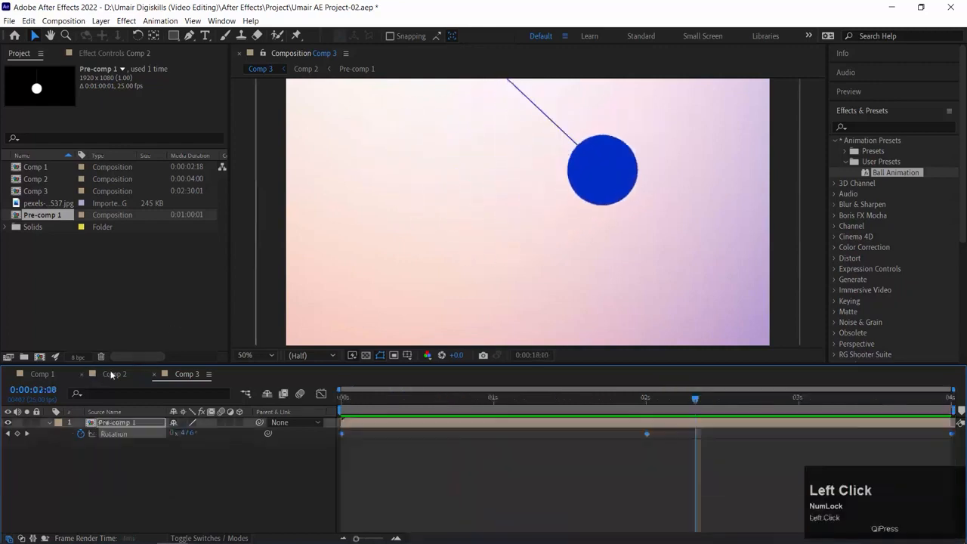
pyautogui.click(444, 482)
pyautogui.moveTo(349, 428); pyautogui.dragTo(965, 432)
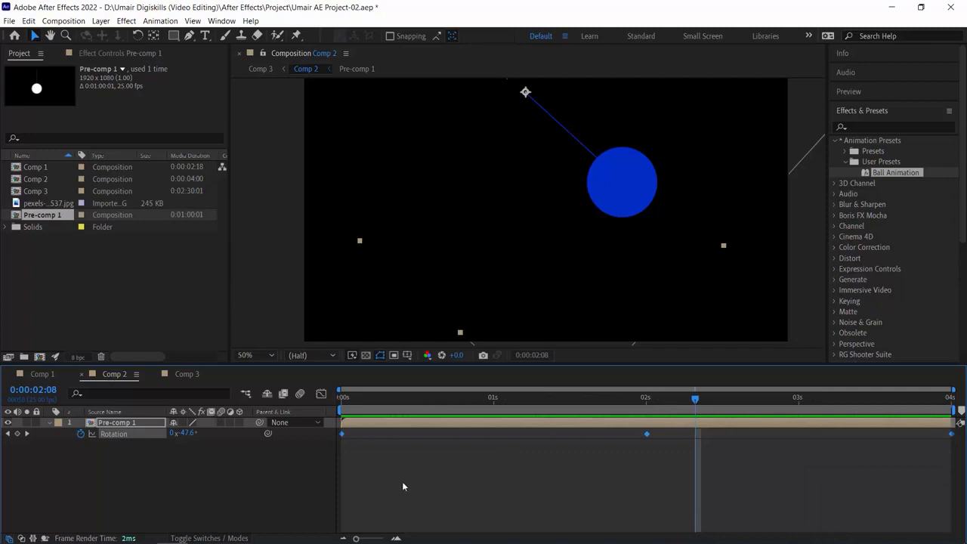
pyautogui.rightClick(343, 434)
pyautogui.moveTo(422, 432)
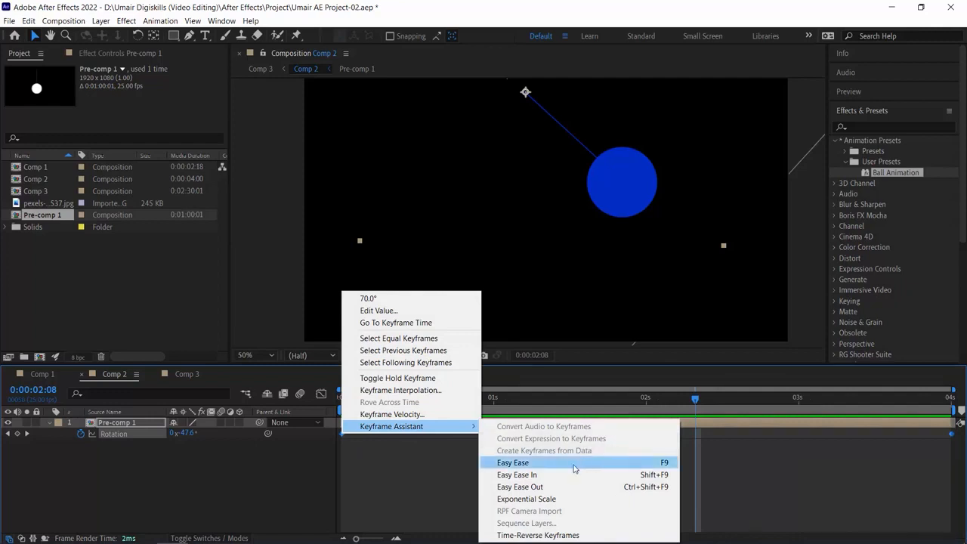
pyautogui.click(574, 466)
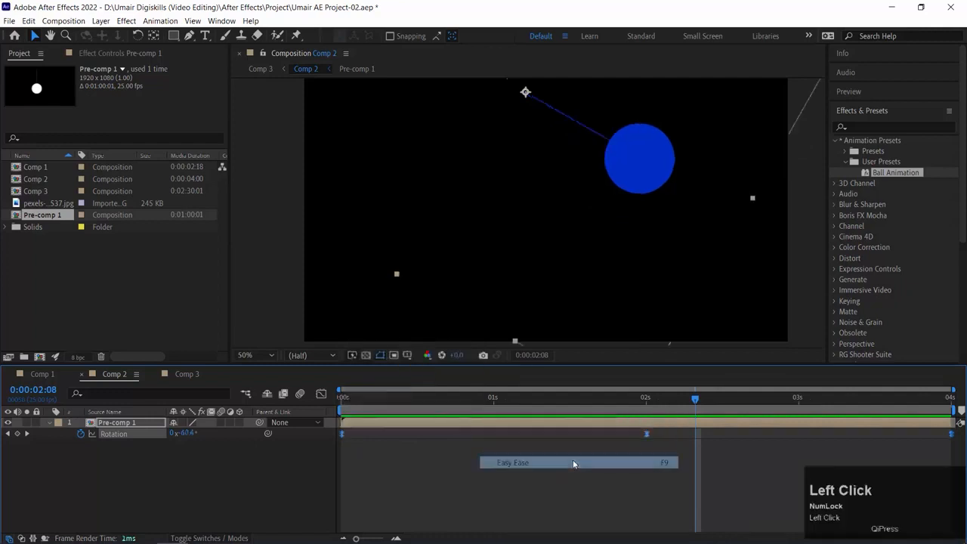
# Return to Comp 3 and preview the eased pendulum swing from the start.
pyautogui.click(187, 374)
pyautogui.moveTo(418, 402); pyautogui.dragTo(324, 411)
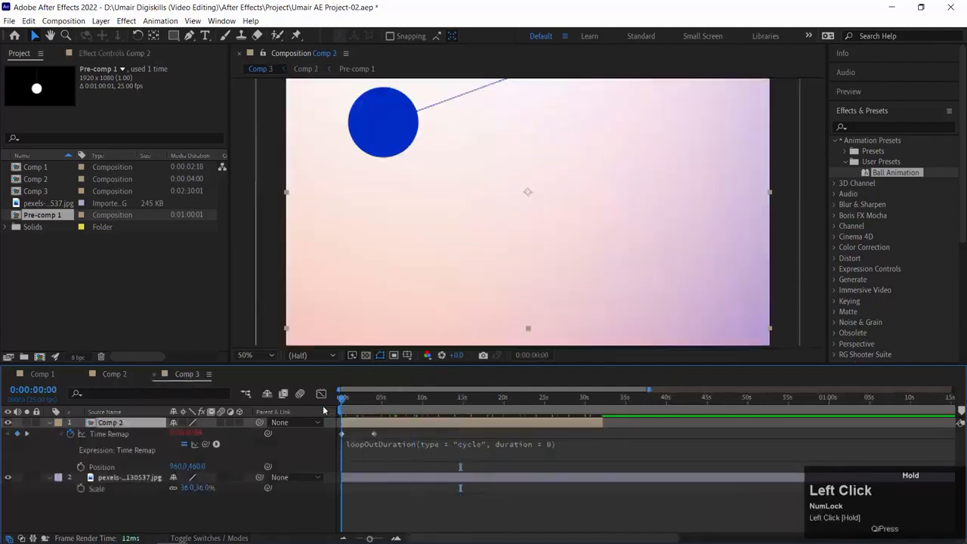
pyautogui.press('space')
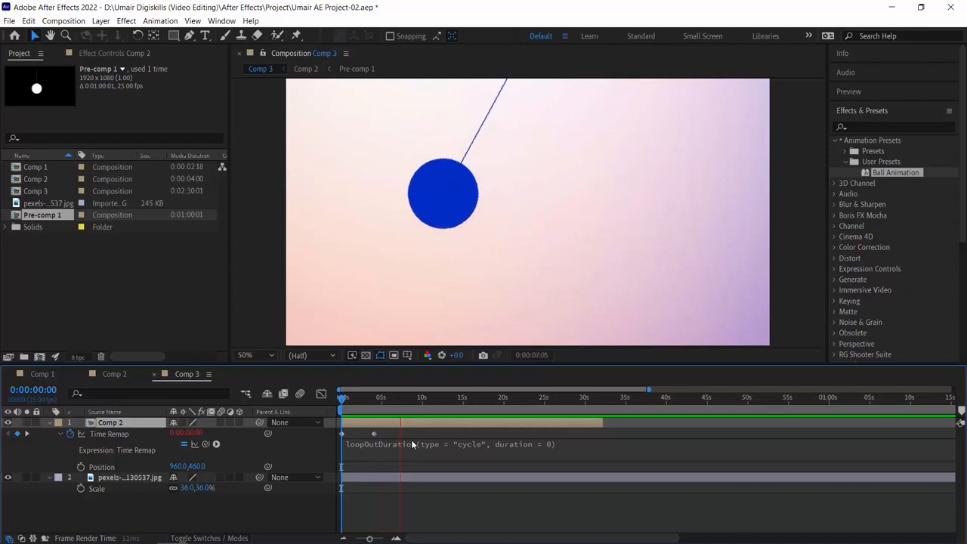
pyautogui.press('space')
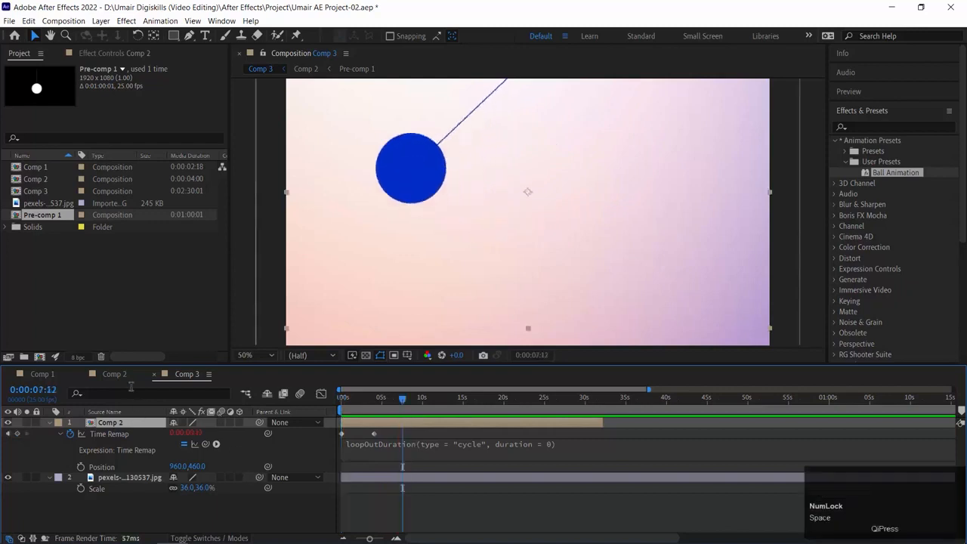
# Enable motion blur for the Pre-comp 1 layer in Comp 2 and return to Comp 3.
pyautogui.click(112, 375)
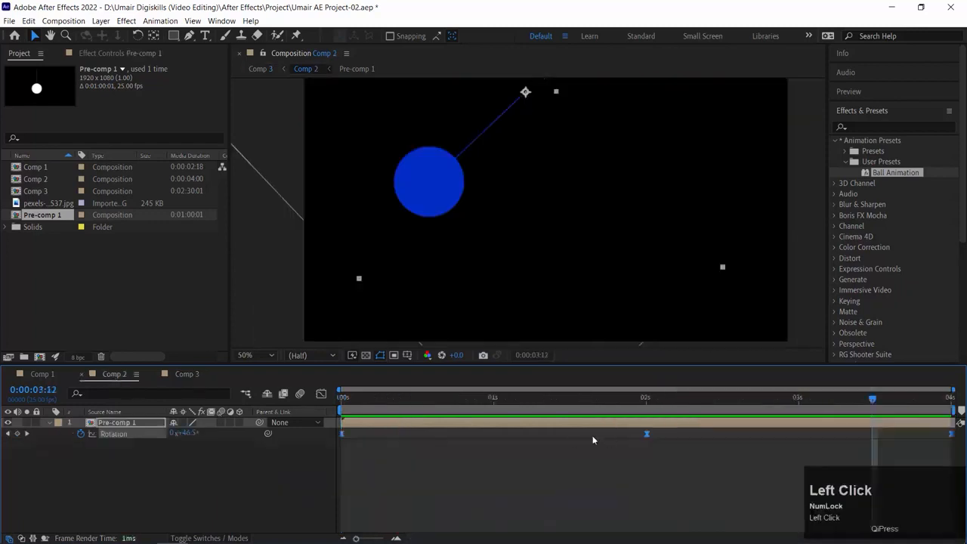
pyautogui.click(221, 422)
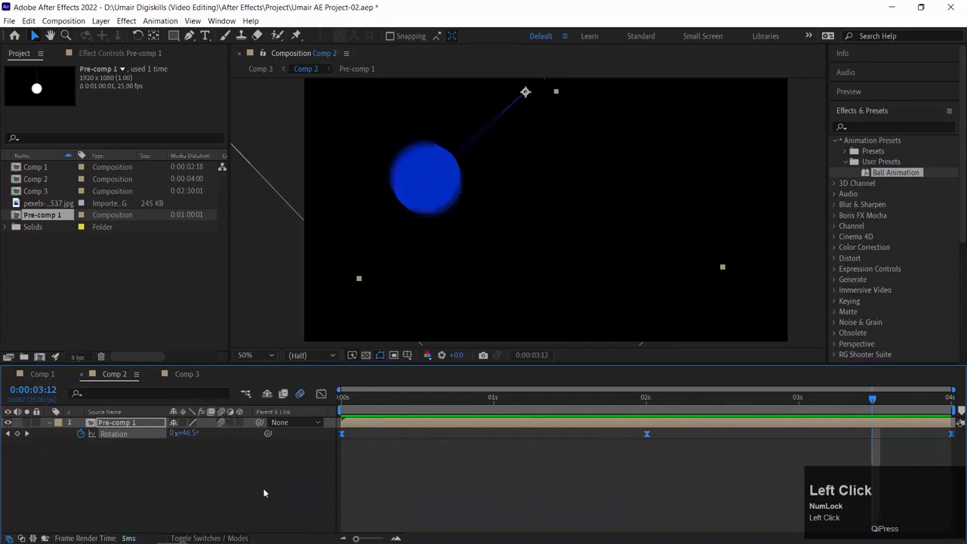
pyautogui.click(189, 376)
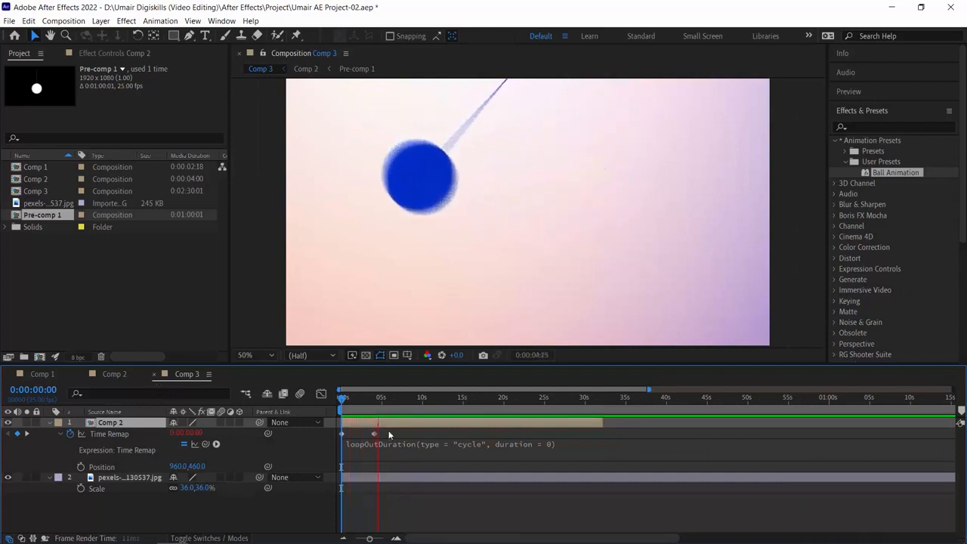
# Speed up the loop by moving Comp 2's second Time Remap keyframe to about 2 seconds, and preview it.
pyautogui.press('space')
pyautogui.moveTo(375, 436); pyautogui.dragTo(355, 436)
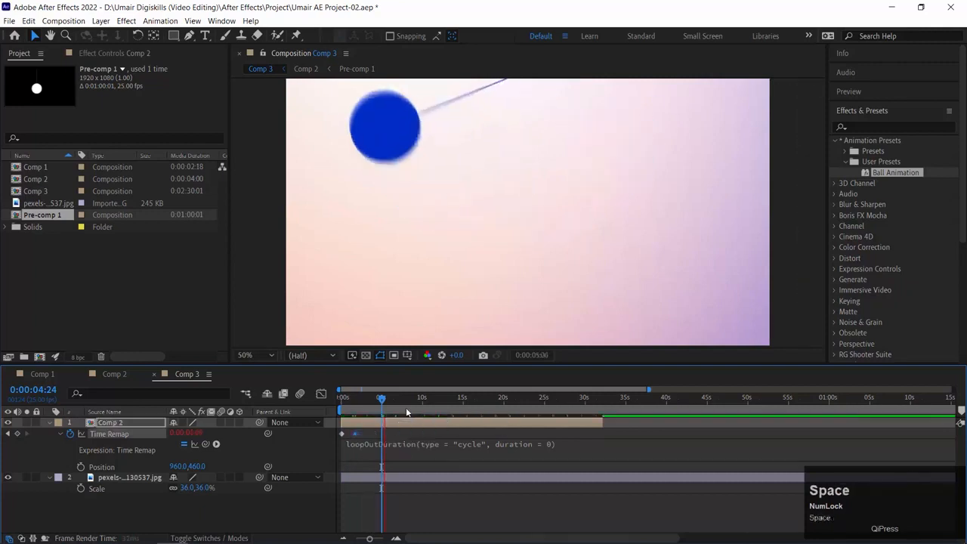